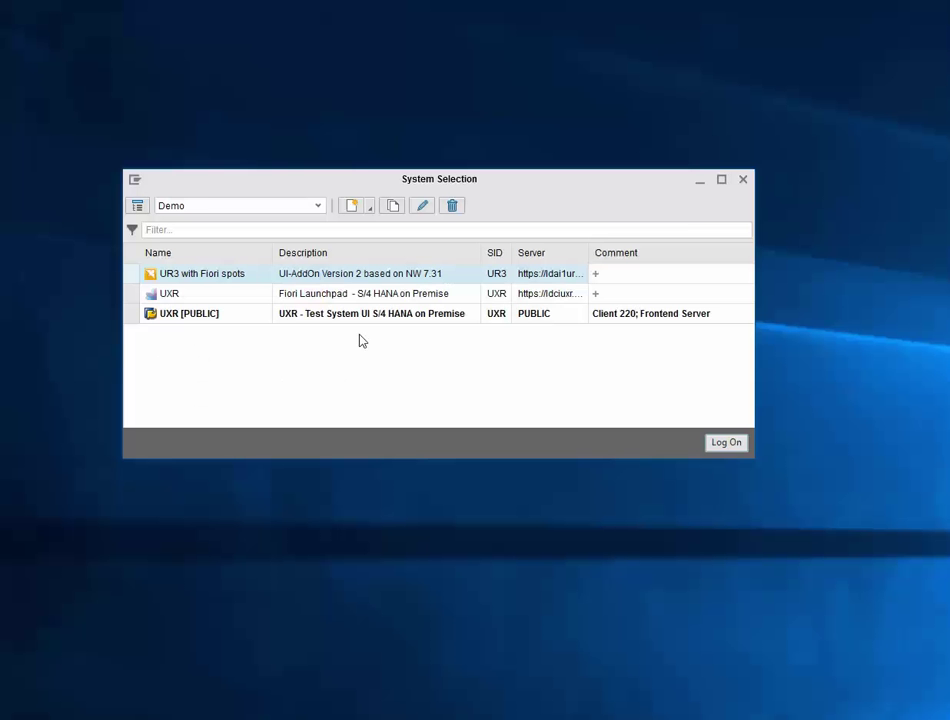
Log on to the UXR Fiori launchpad, then select UXR [PUBLIC] in System Selection.
left_click(370, 209)
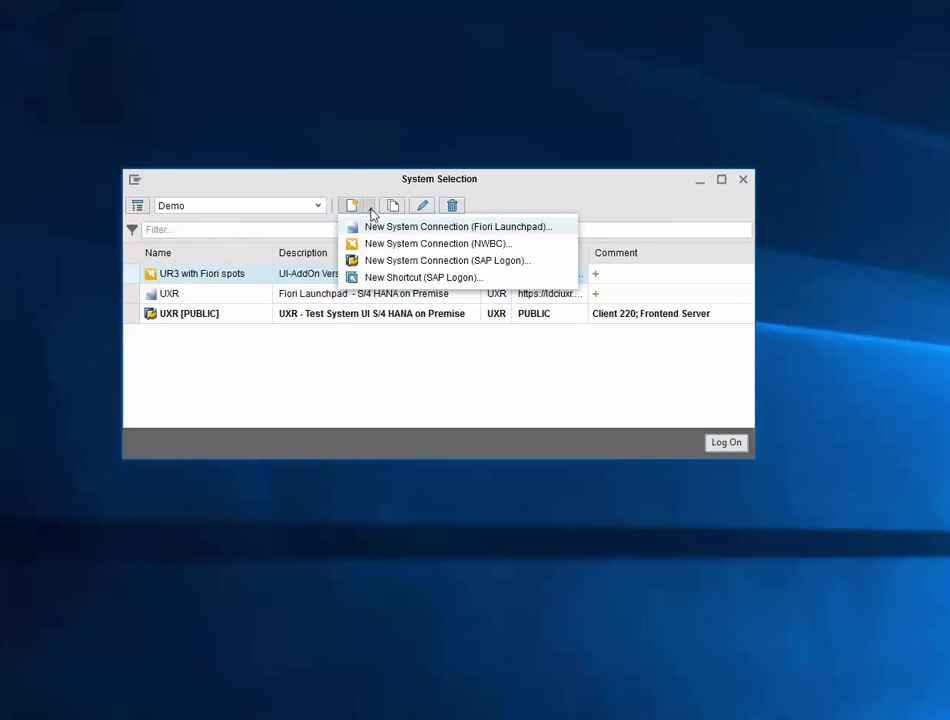
left_click(214, 297)
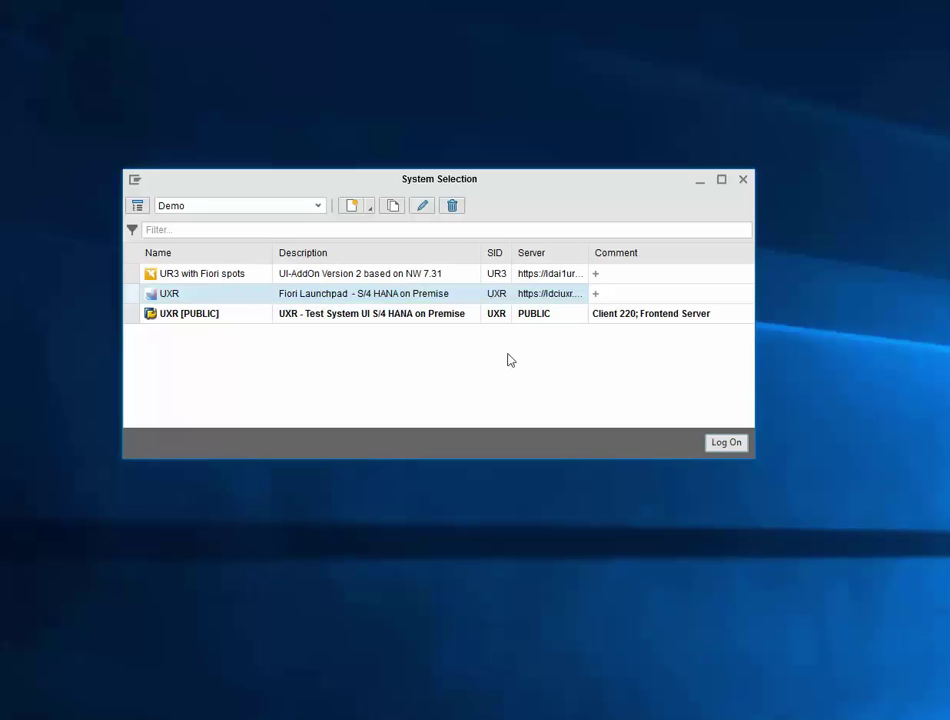
left_click(727, 443)
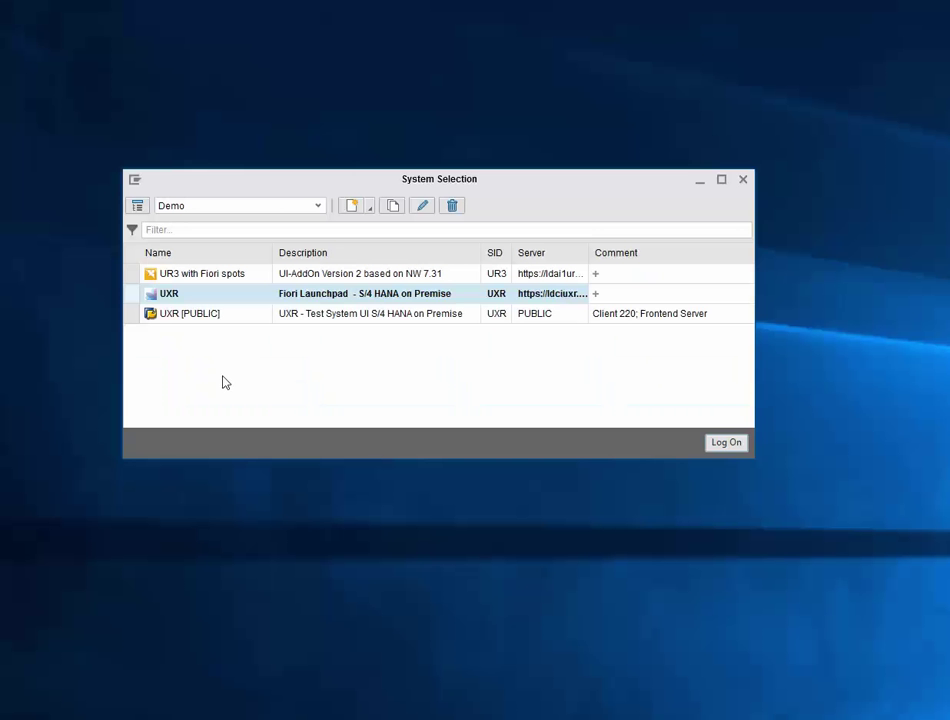
left_click(212, 314)
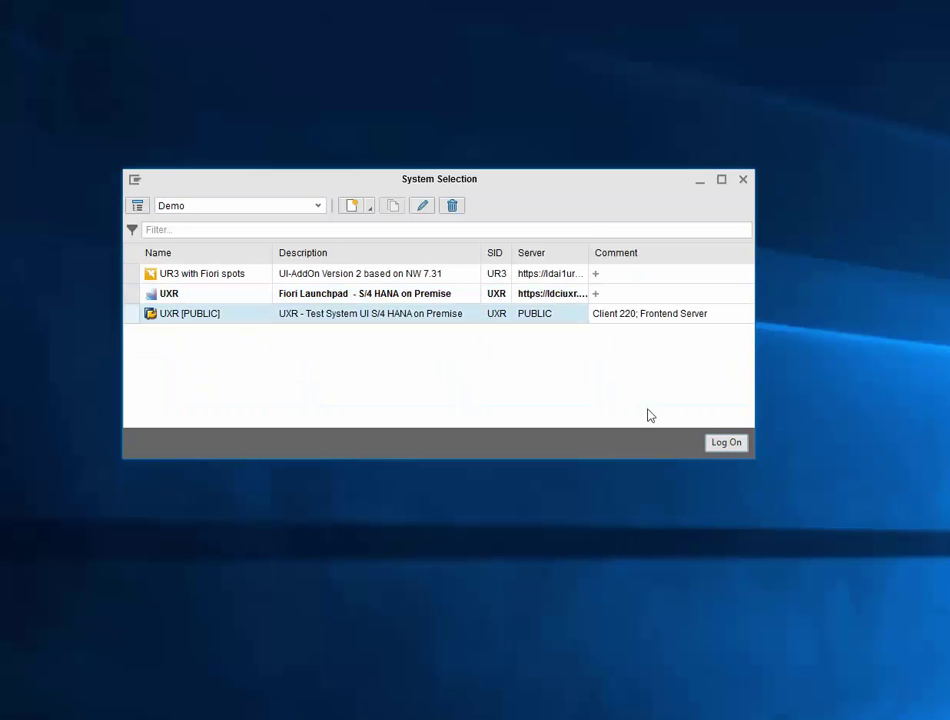
Log on to UXR [PUBLIC] and run transaction spro.
left_click(726, 443)
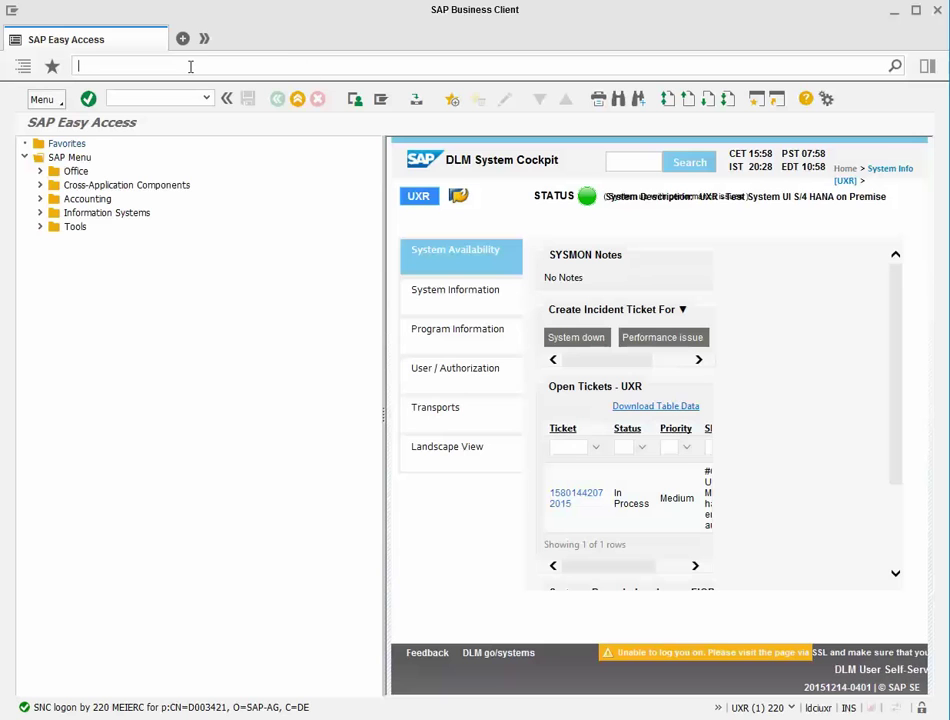
left_click(189, 65)
type("spro")
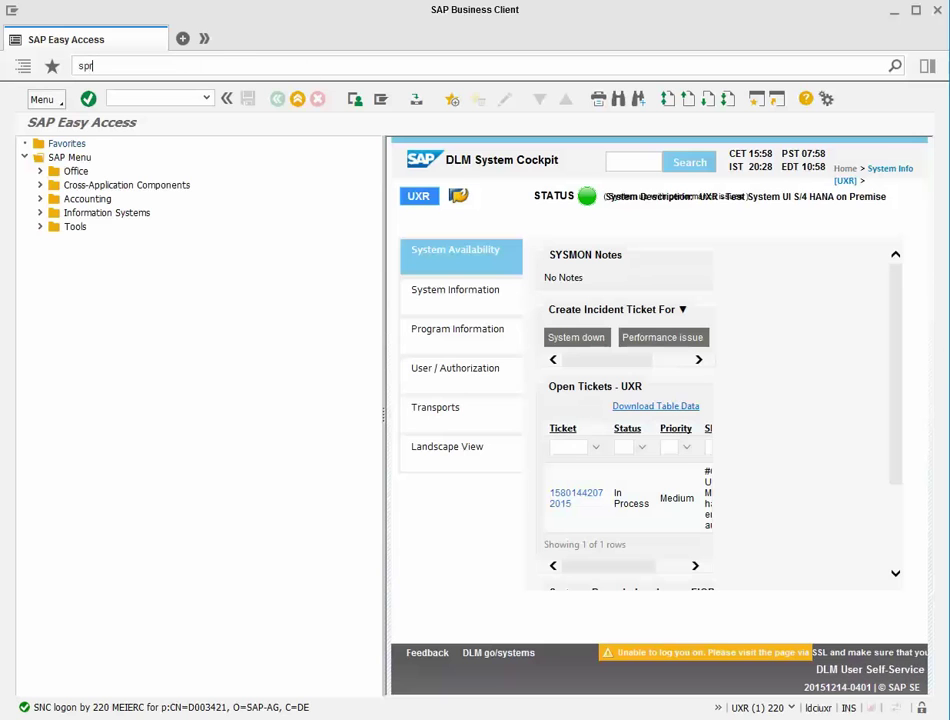
key("Return")
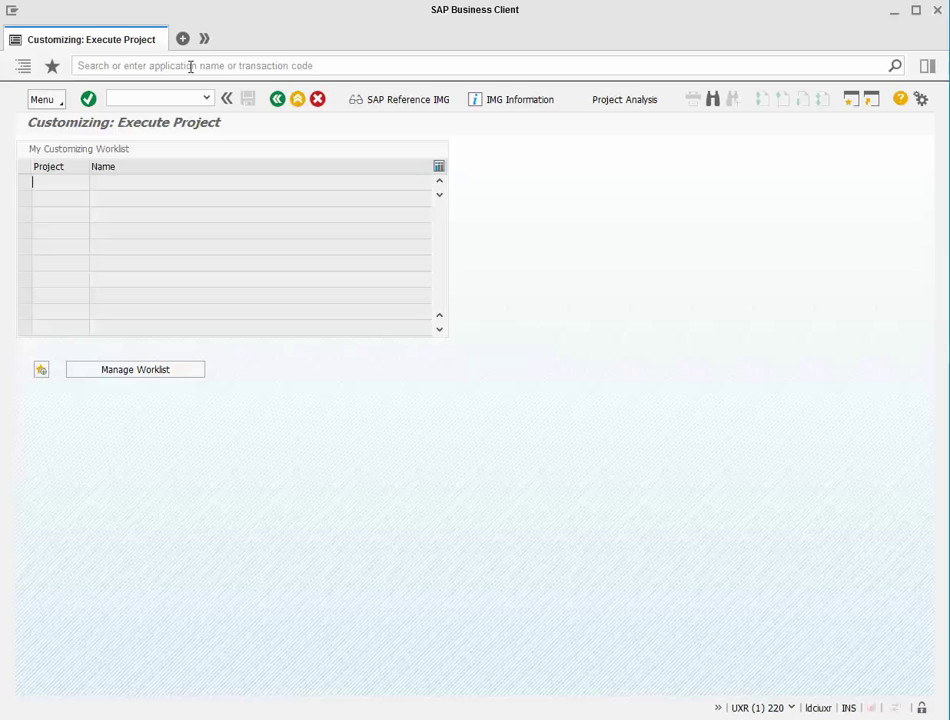
Expand the SAP Reference IMG through SAP NetWeaver, UI Technologies, SAP Fiori, Initial Setup to Connection Settings.
left_click(418, 103)
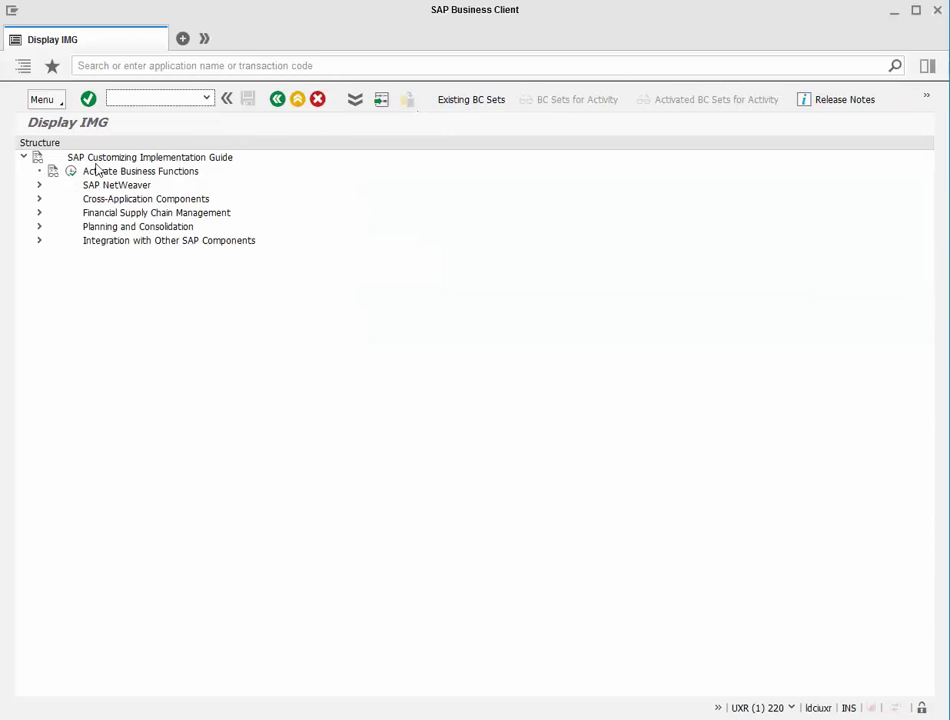
left_click(39, 186)
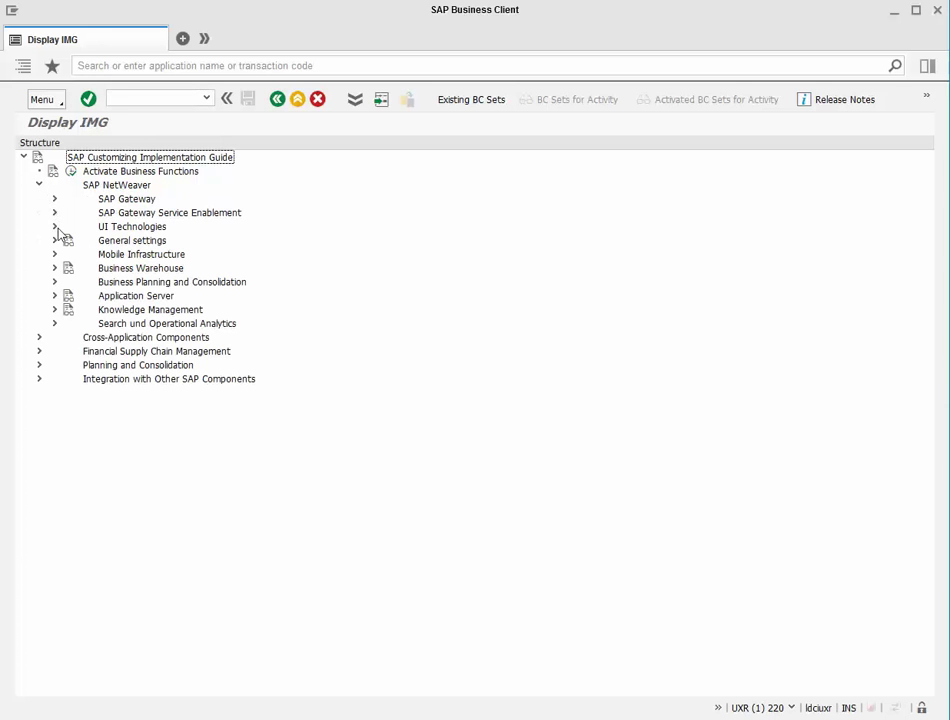
left_click(55, 228)
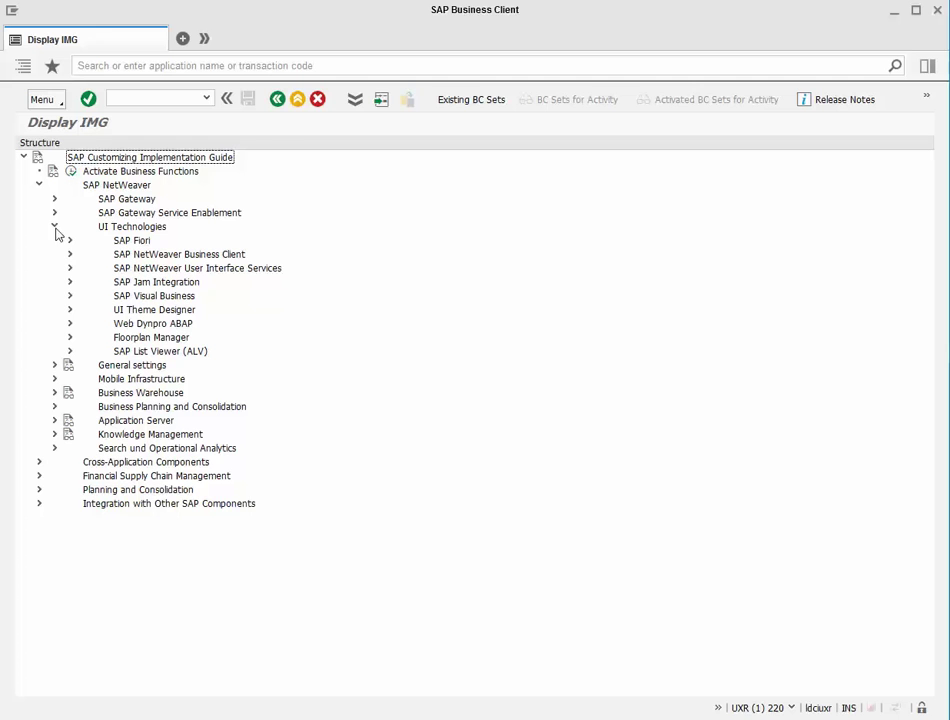
left_click(70, 241)
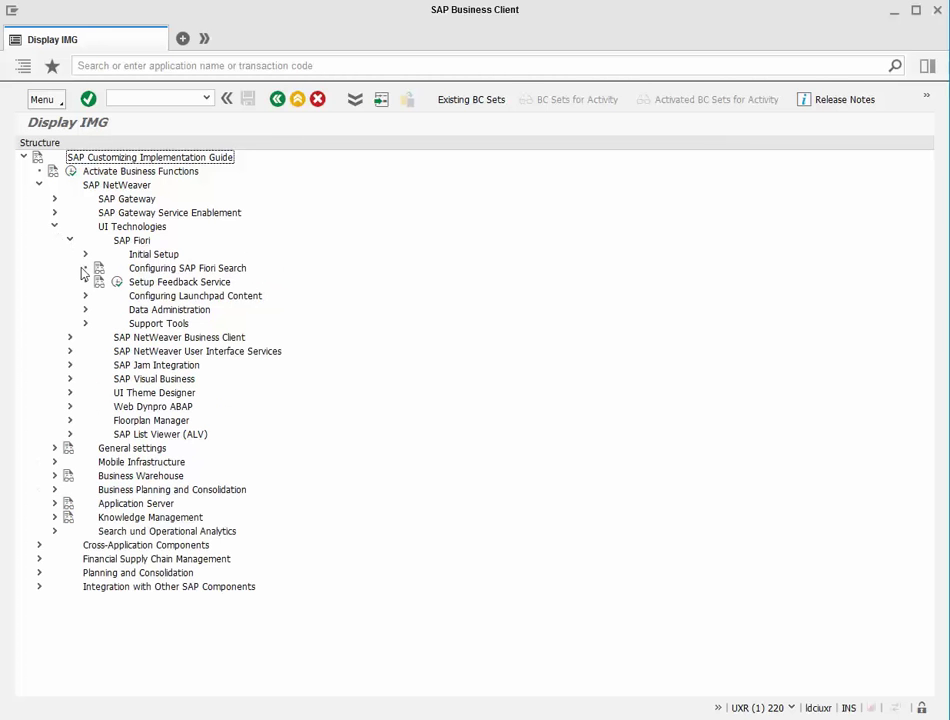
left_click(85, 255)
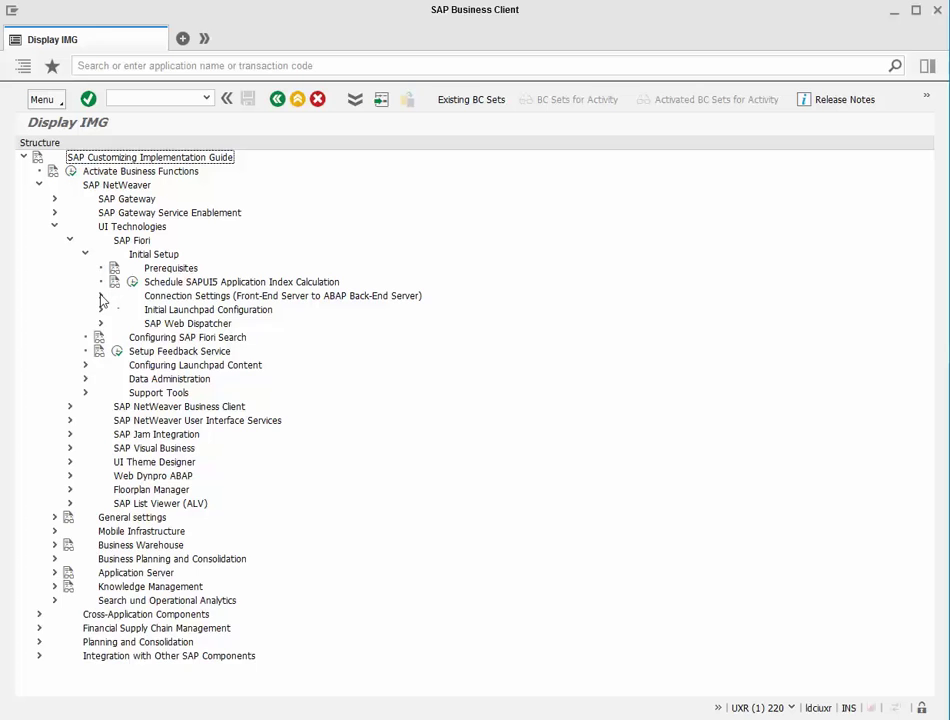
left_click(100, 298)
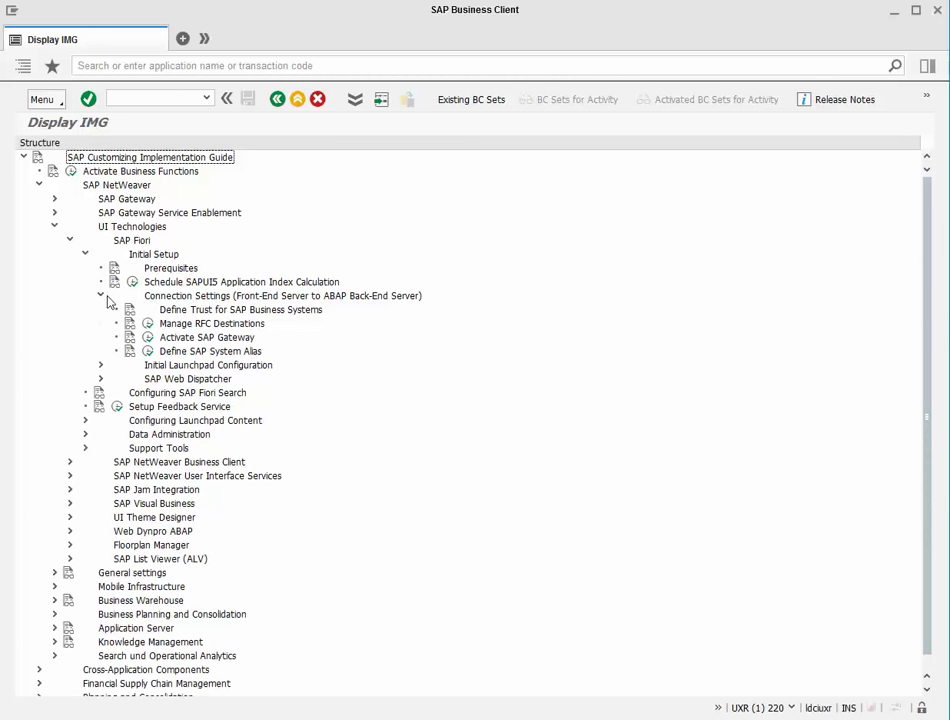
Run Manage RFC Destinations and review QW9_002_RFC's Logon & Security settings.
left_click(148, 325)
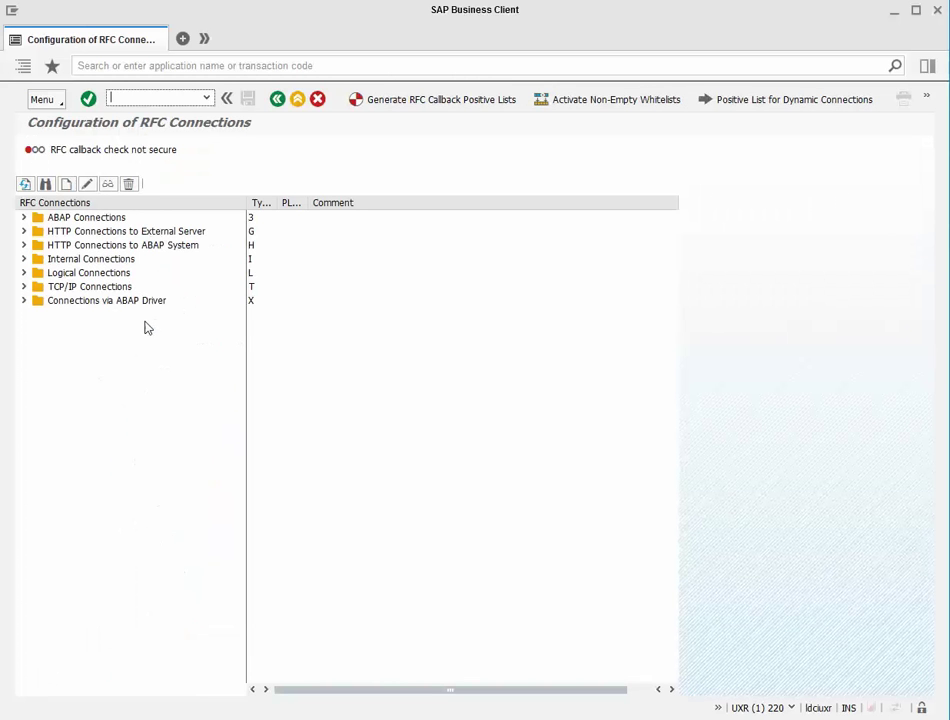
left_click(102, 221)
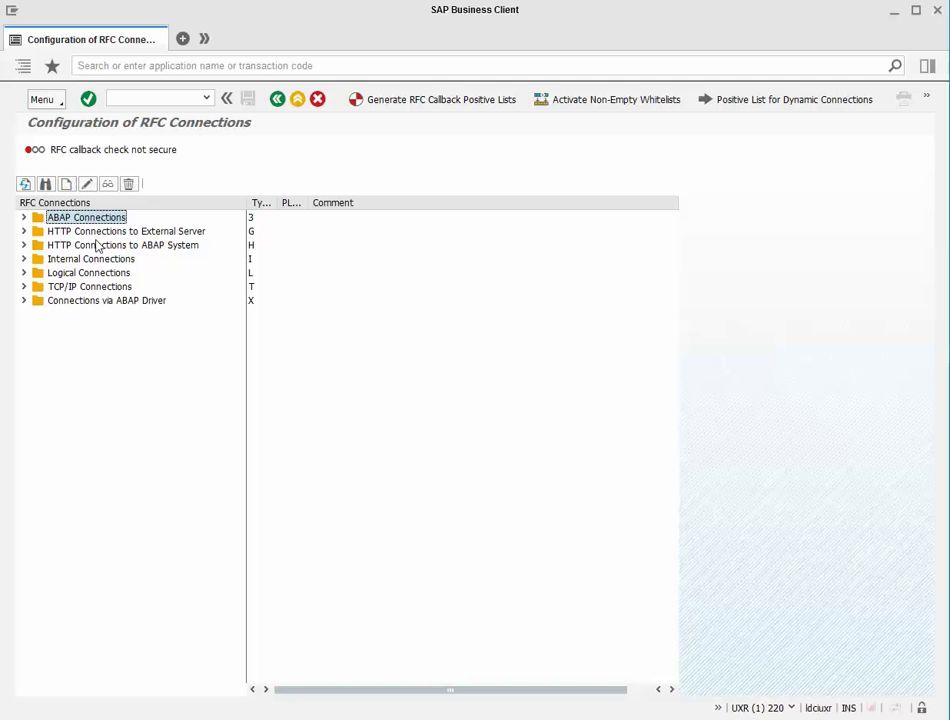
left_click(97, 247)
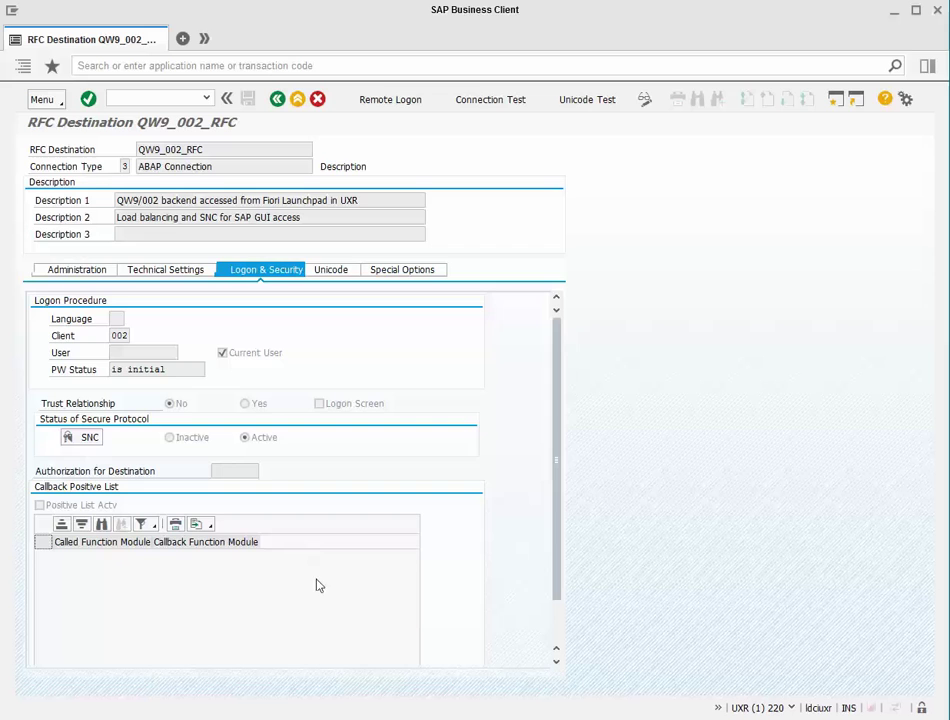
key("F3")
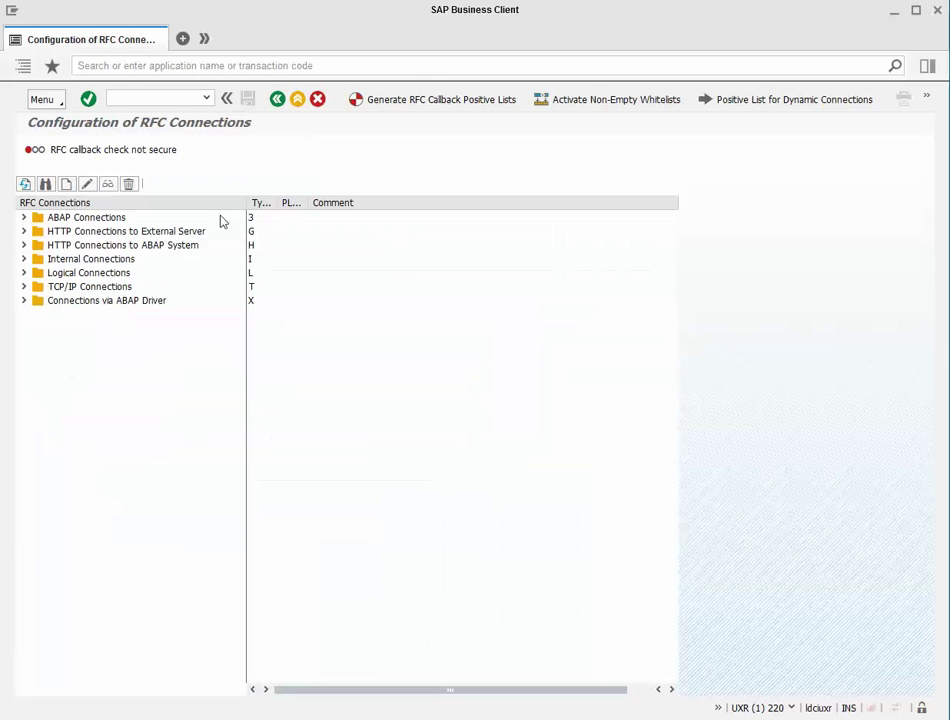
Expand Adding Apps > Configure Target Mappings and Tiles and launch the Fiori Launchpad Designer.
left_click(278, 99)
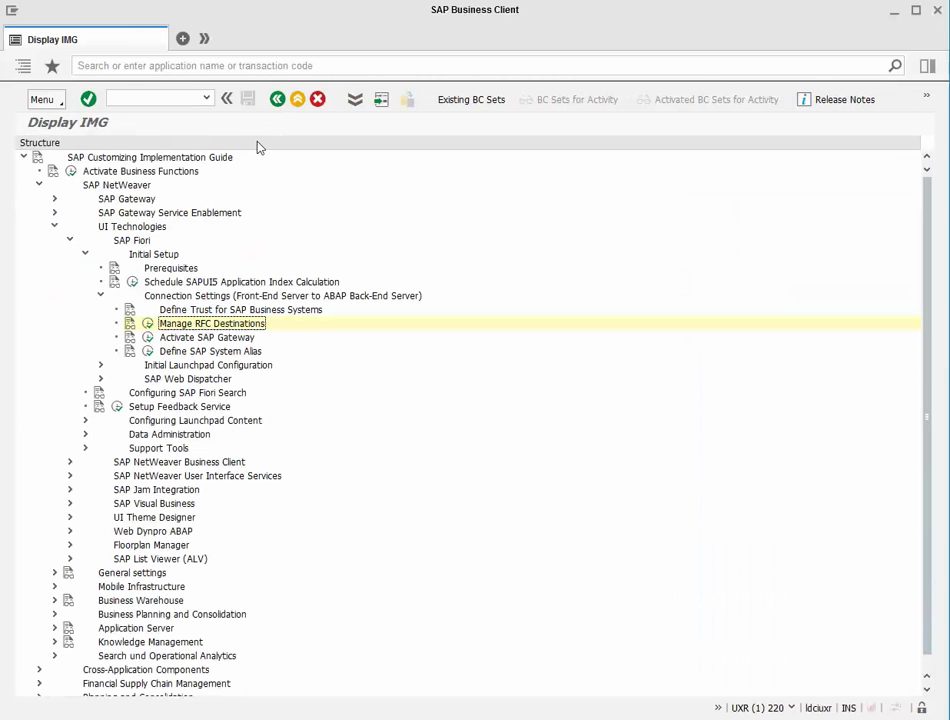
left_click(85, 421)
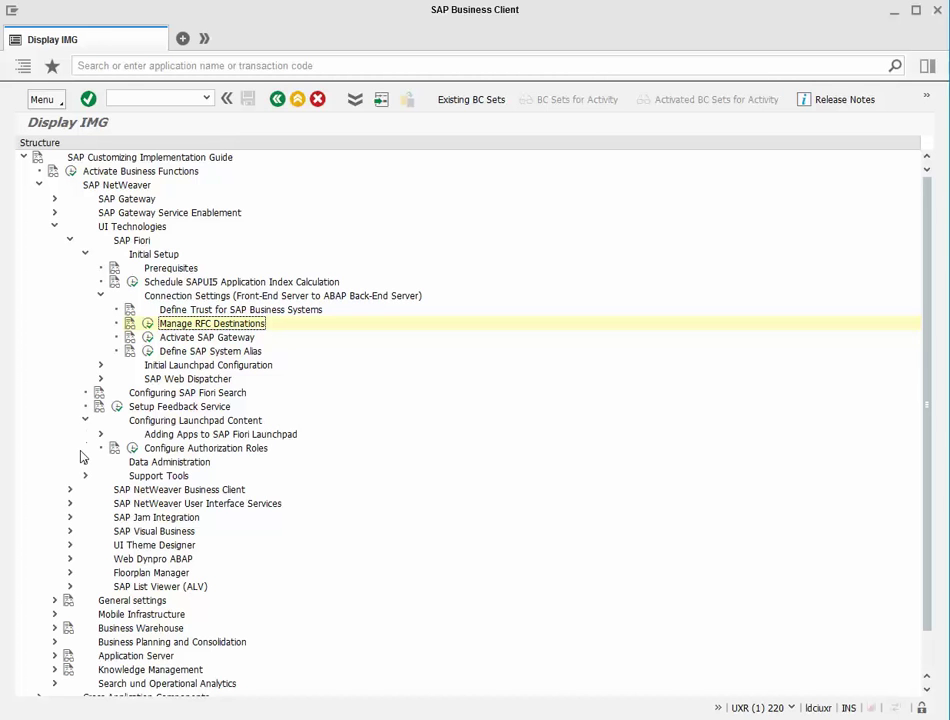
left_click(100, 435)
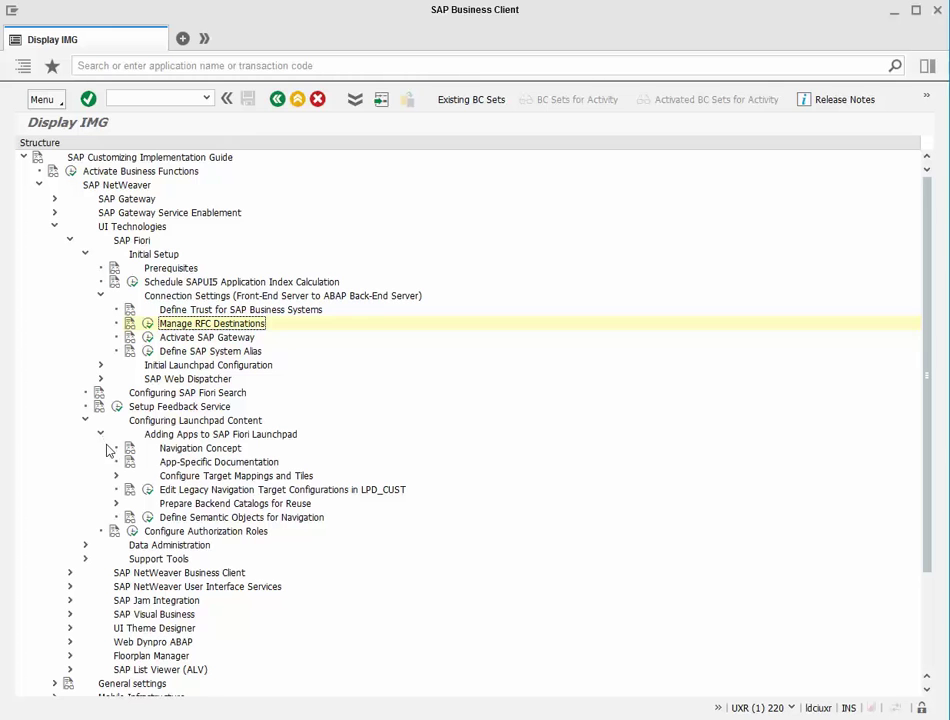
left_click(116, 477)
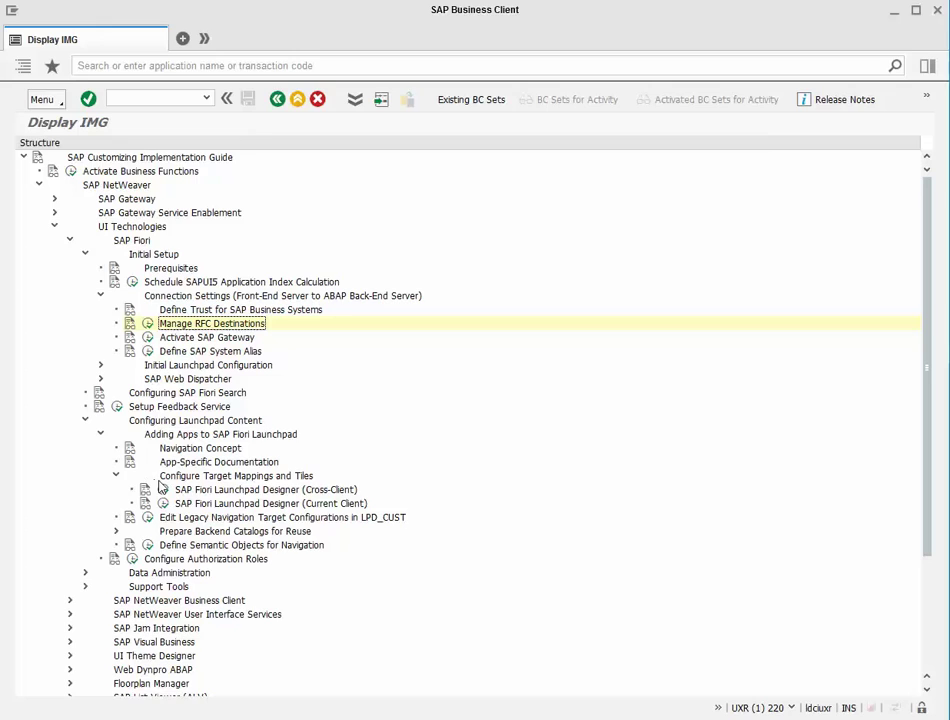
left_click(163, 489)
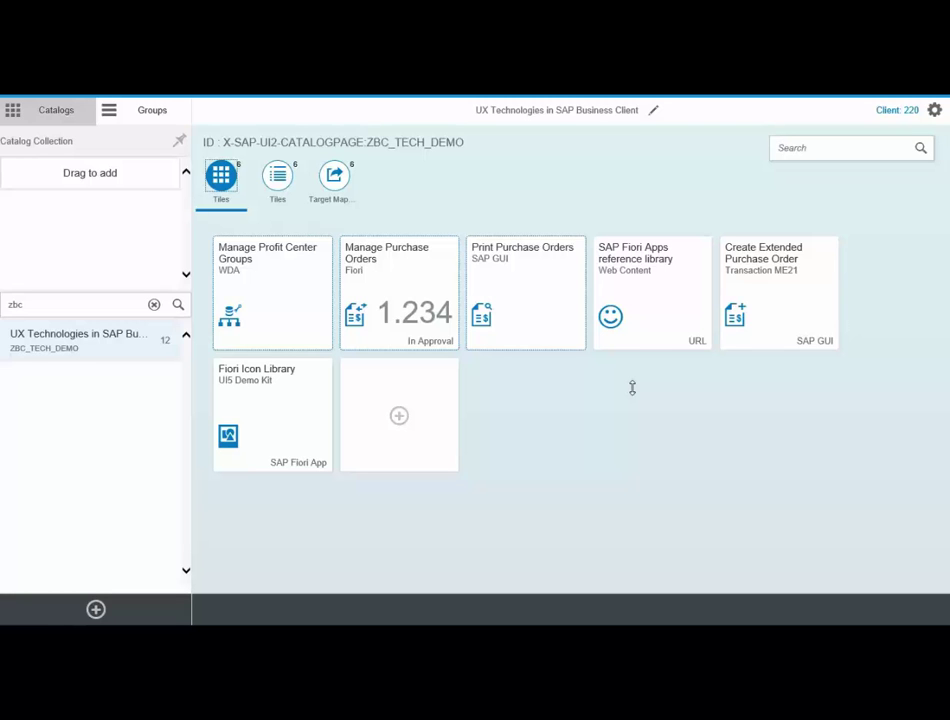
Review the Create Extended Purchase Order tile's SRMPurchaseOrder/create navigation, then open that target mapping.
left_click(773, 304)
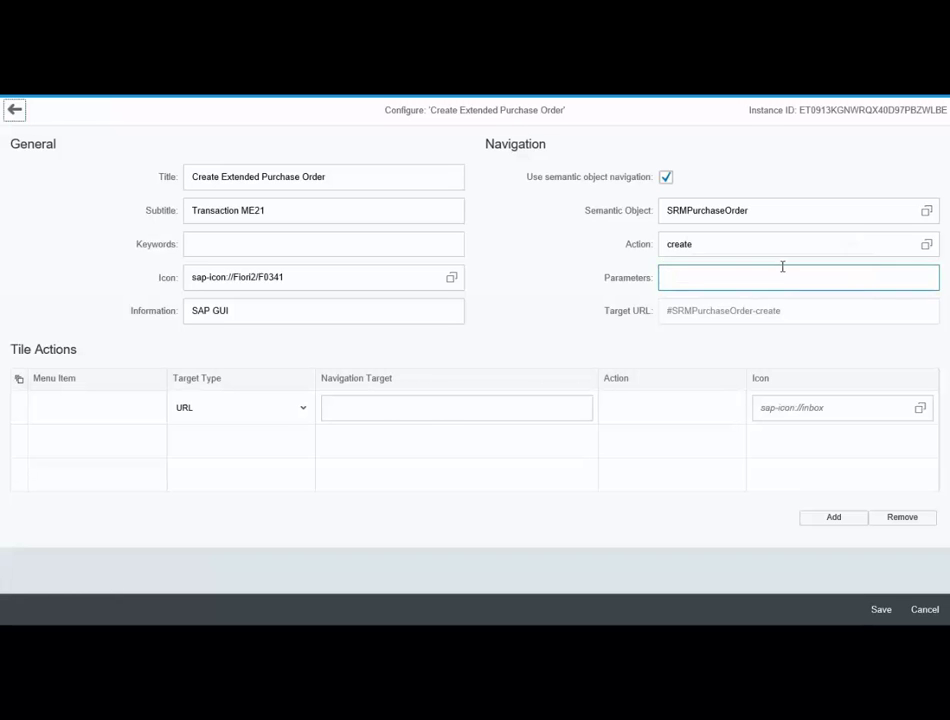
left_click(771, 210)
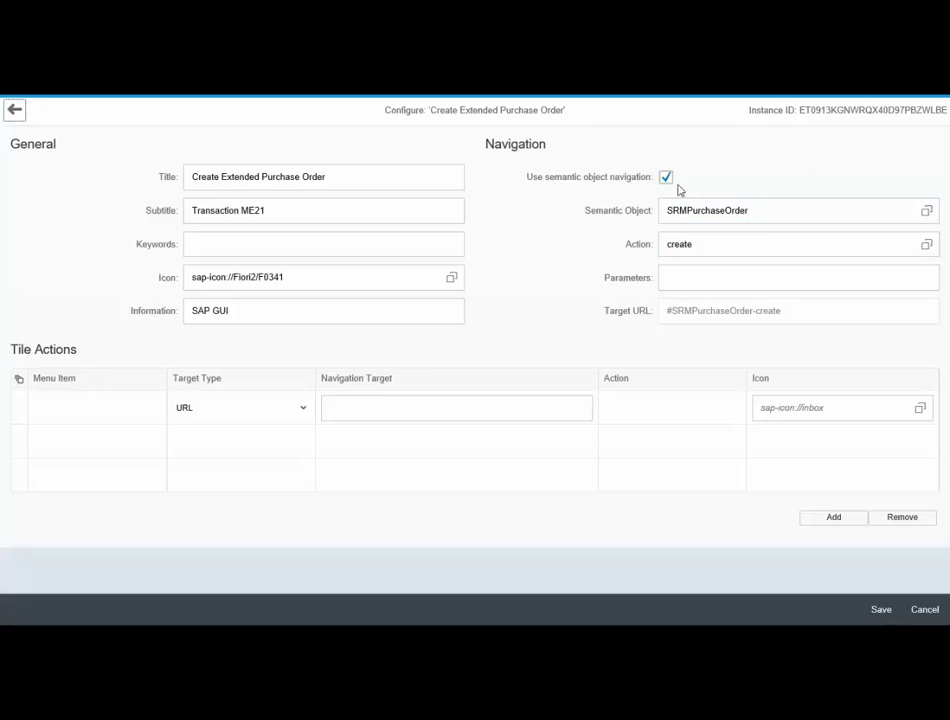
left_click(758, 247)
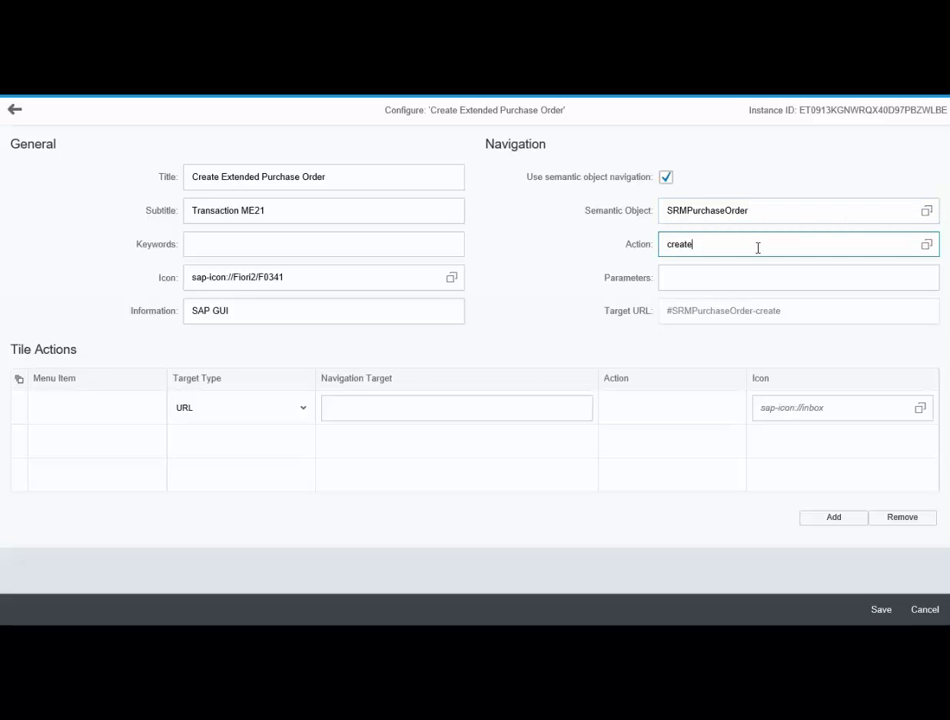
left_click(922, 609)
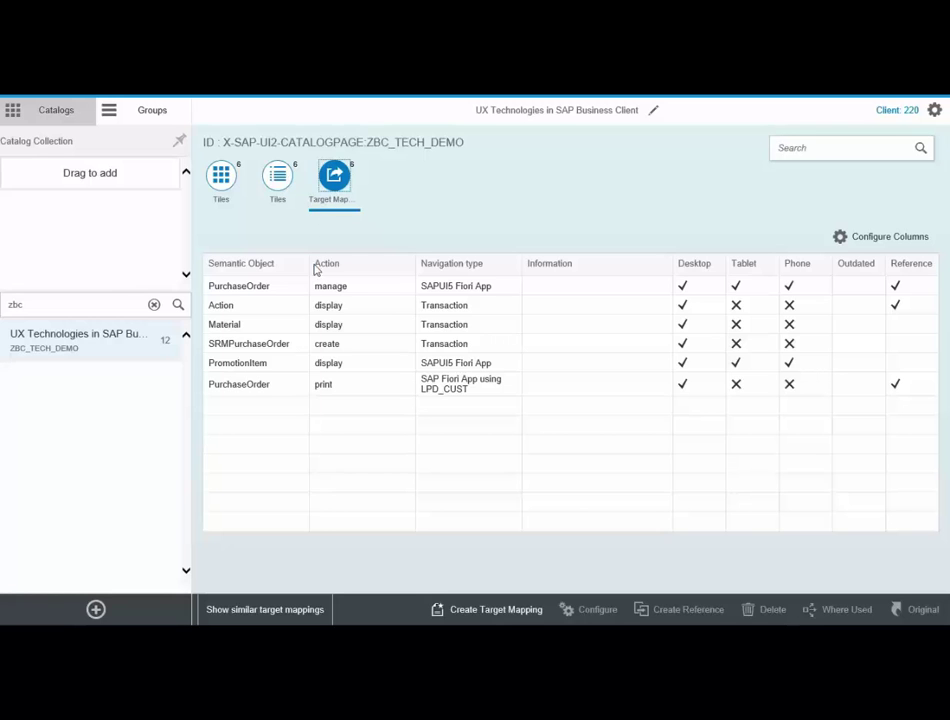
left_click(296, 346)
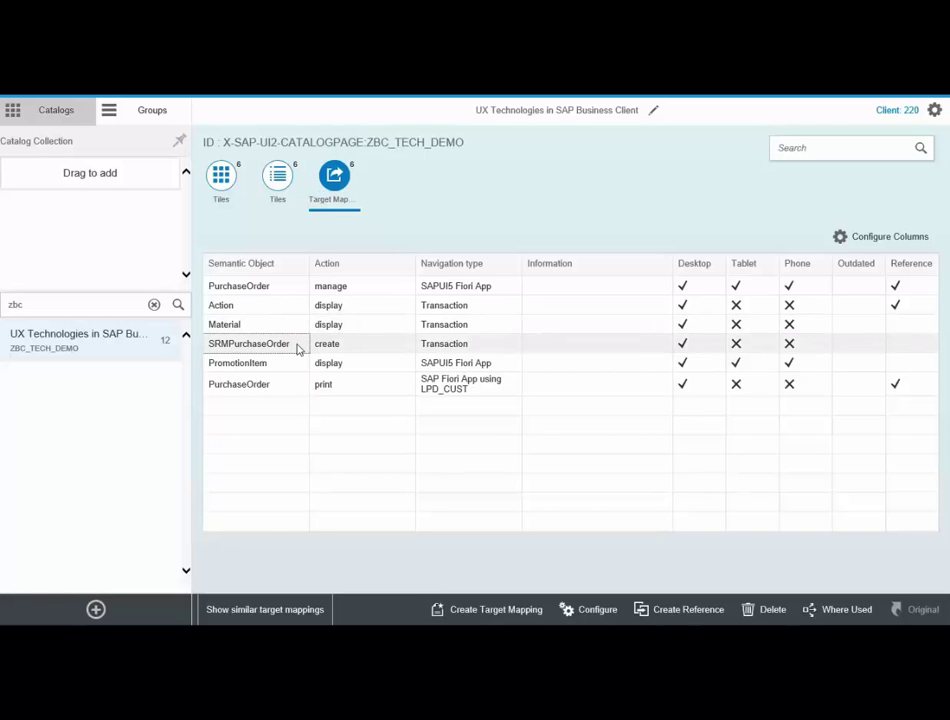
left_click(594, 611)
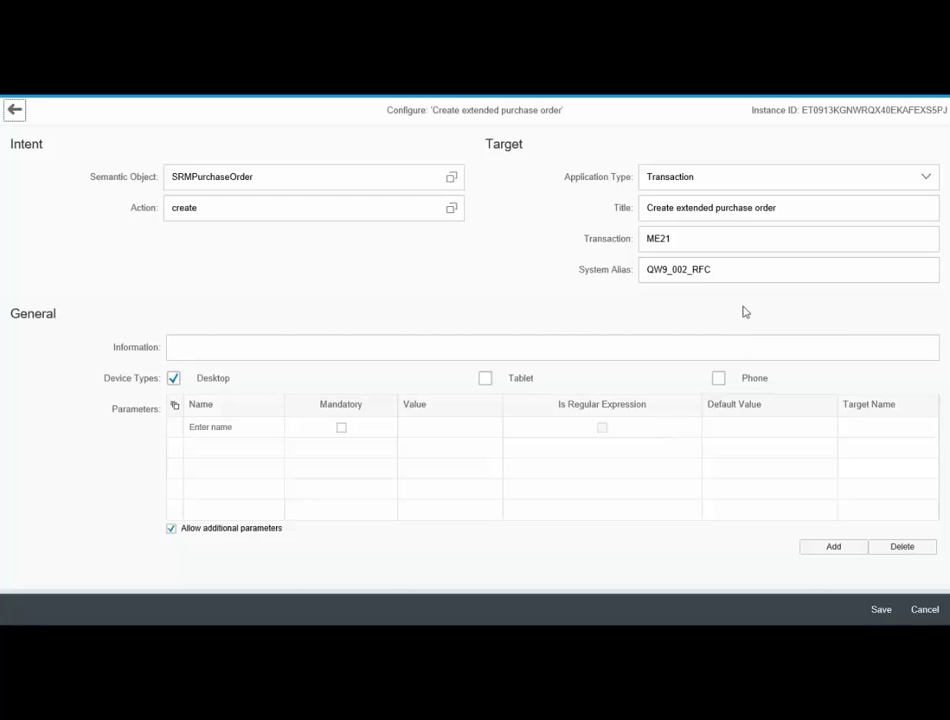
Keep application type Transaction, verify ME21 and alias QW9_002_RFC, and save the mapping.
left_click(925, 177)
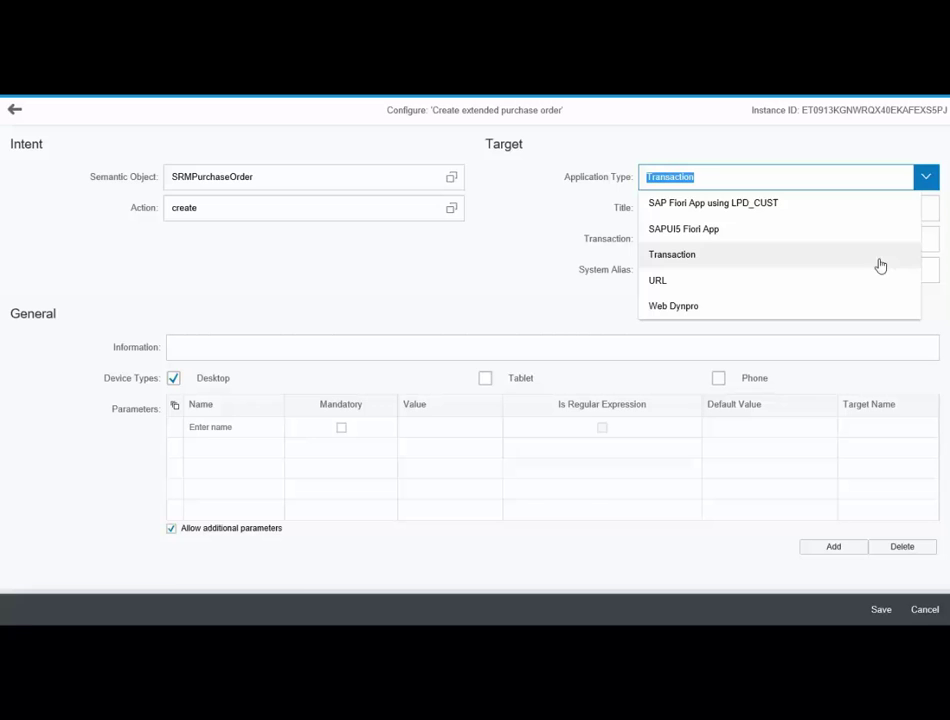
key("Escape")
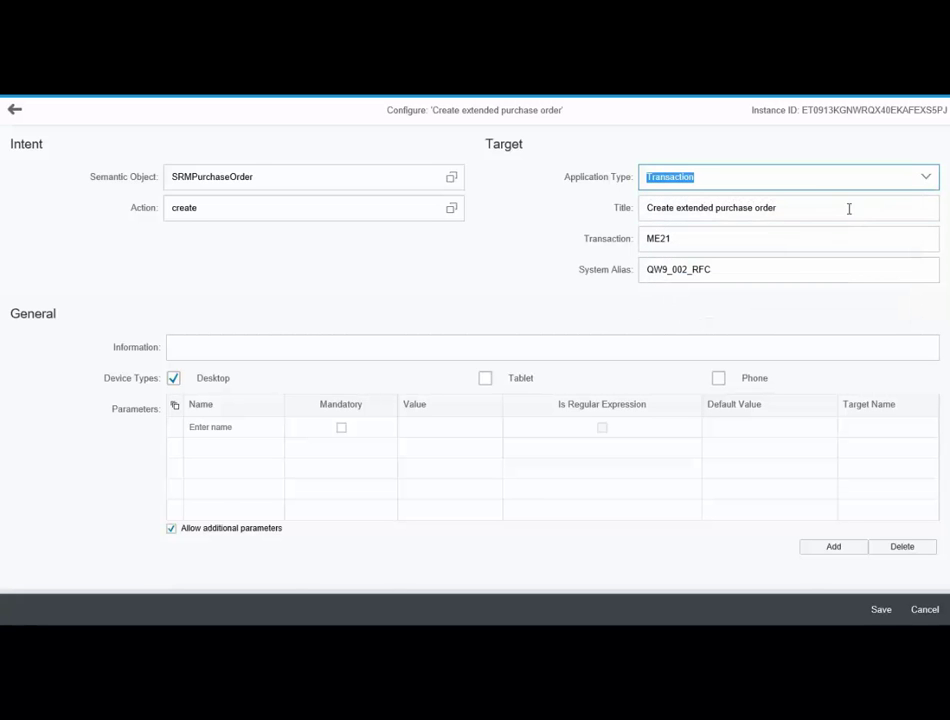
left_click(735, 240)
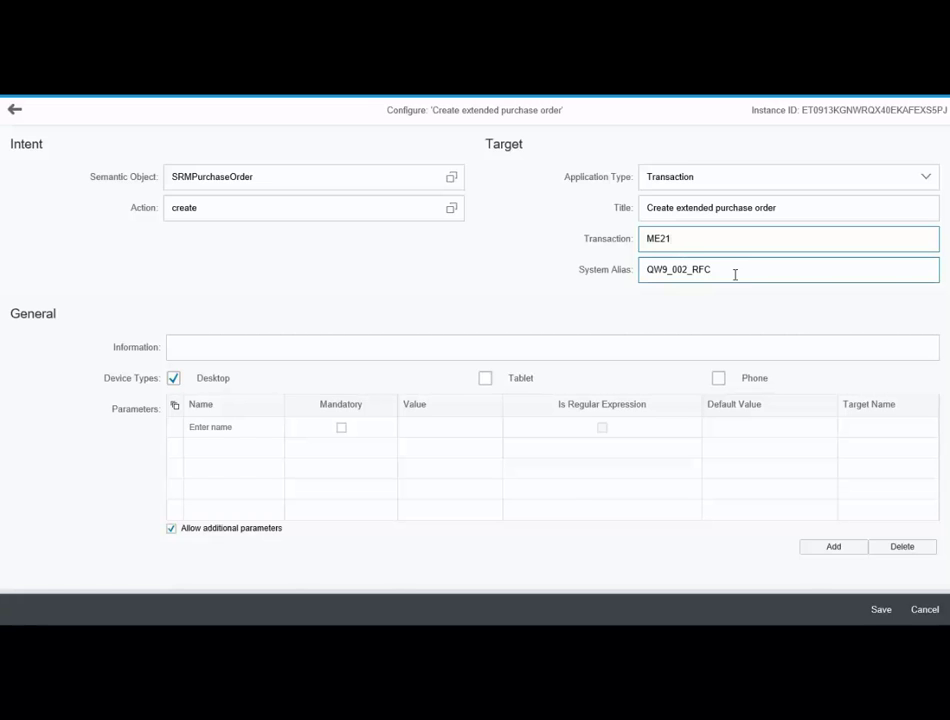
left_click(735, 274)
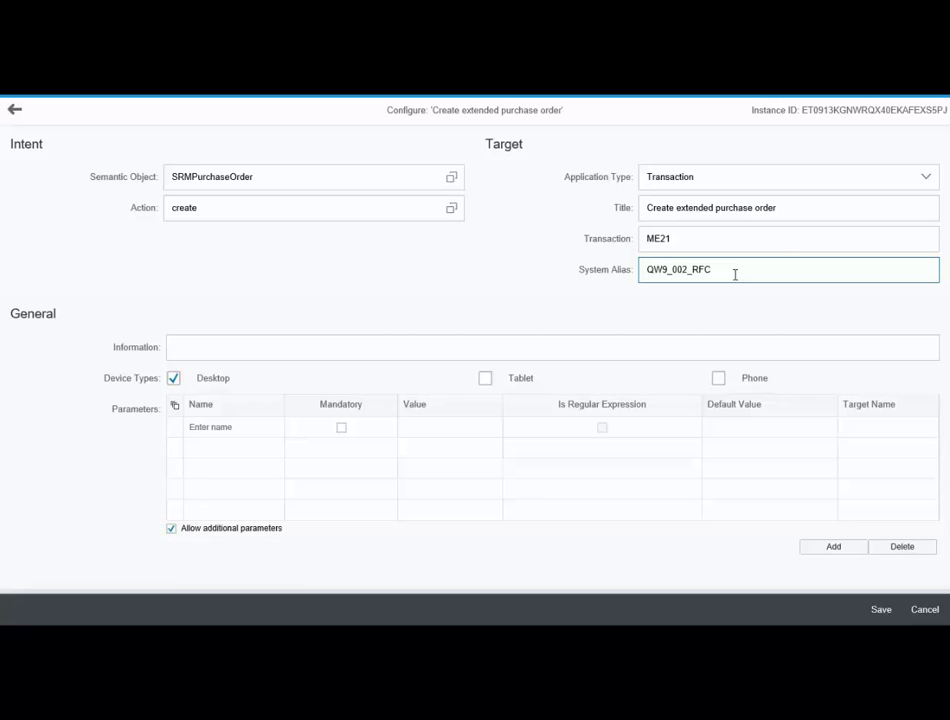
left_click(920, 612)
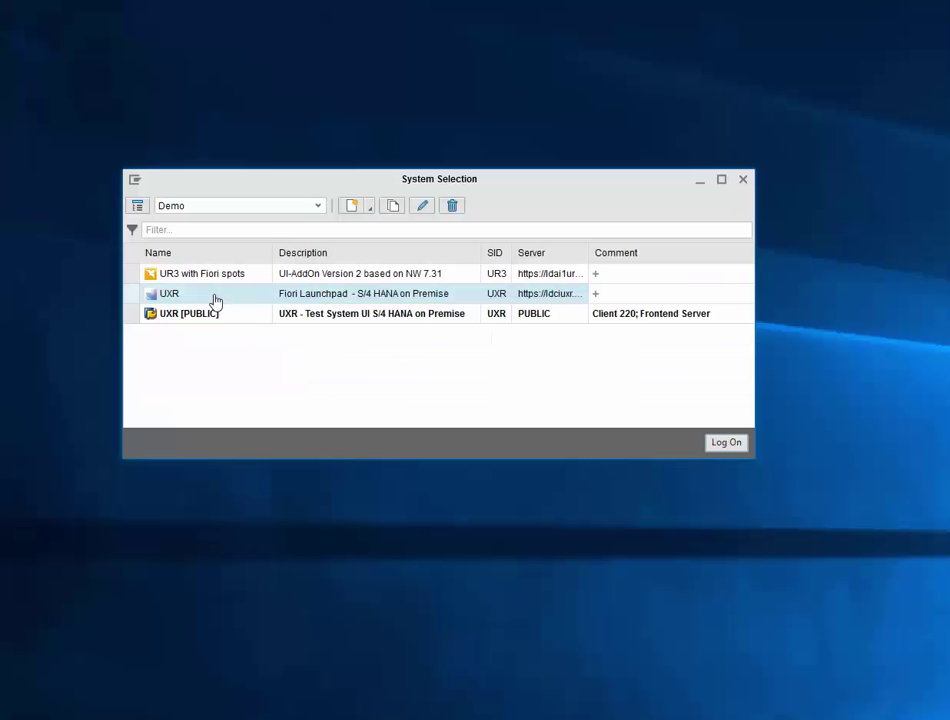
Log on to the selected UXR system to reach the launchpad home page.
left_click(728, 443)
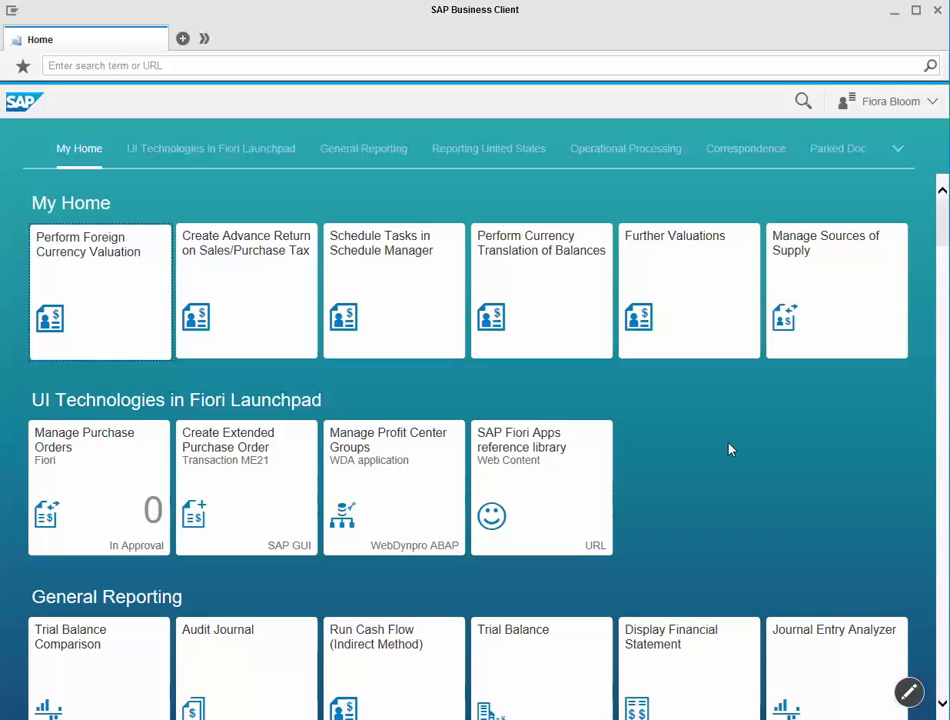
left_click(89, 458)
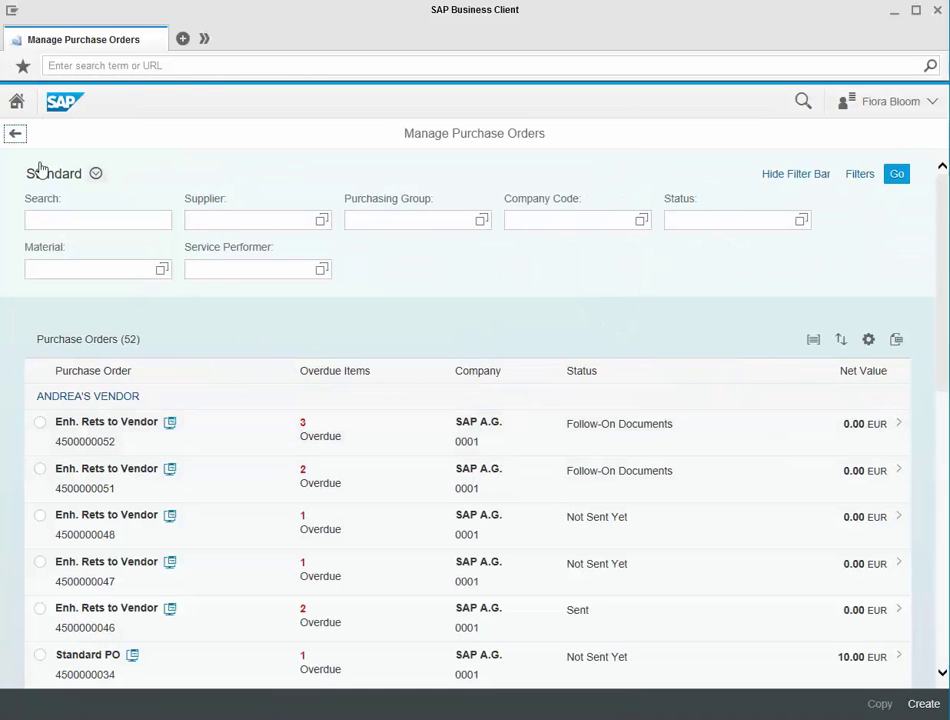
left_click(17, 135)
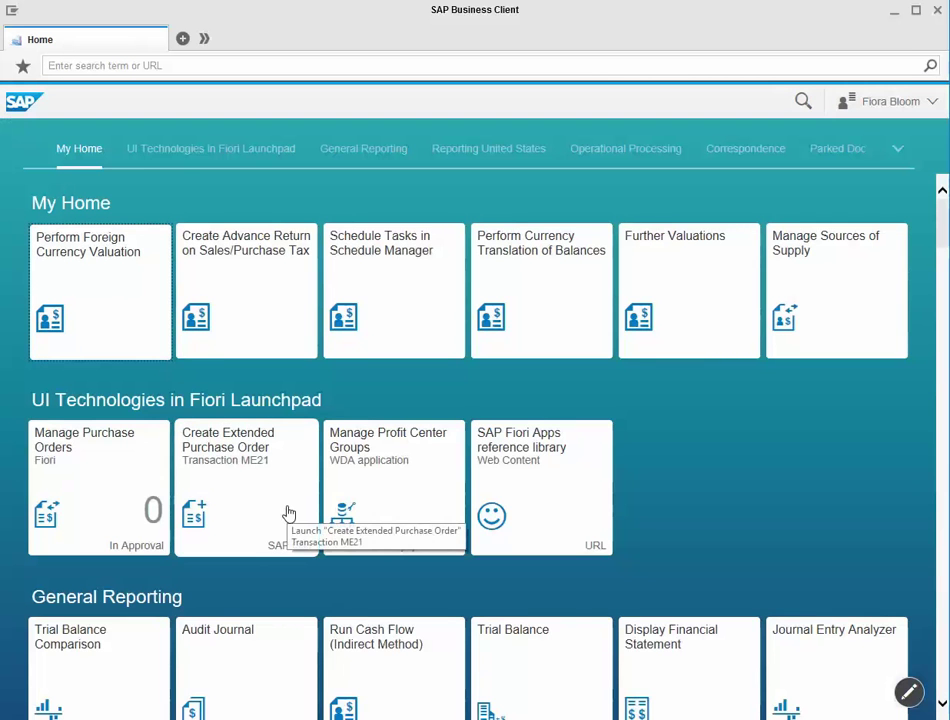
Open Create Extended Purchase Order and Manage Profit Center Groups tabs, list all groups, and return home.
left_click(288, 513)
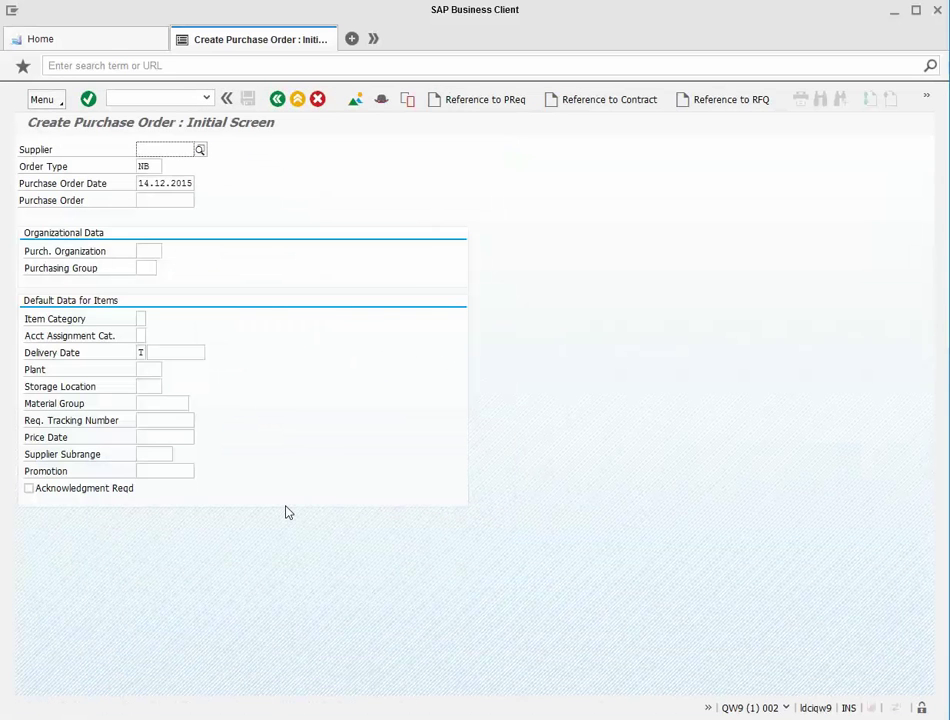
left_click(104, 42)
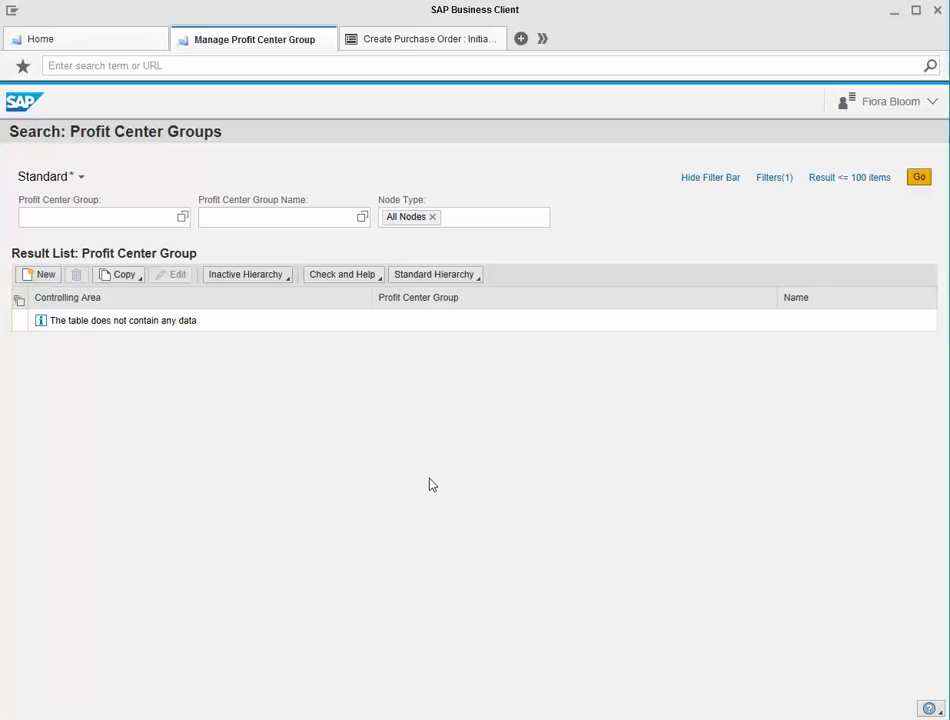
left_click(917, 178)
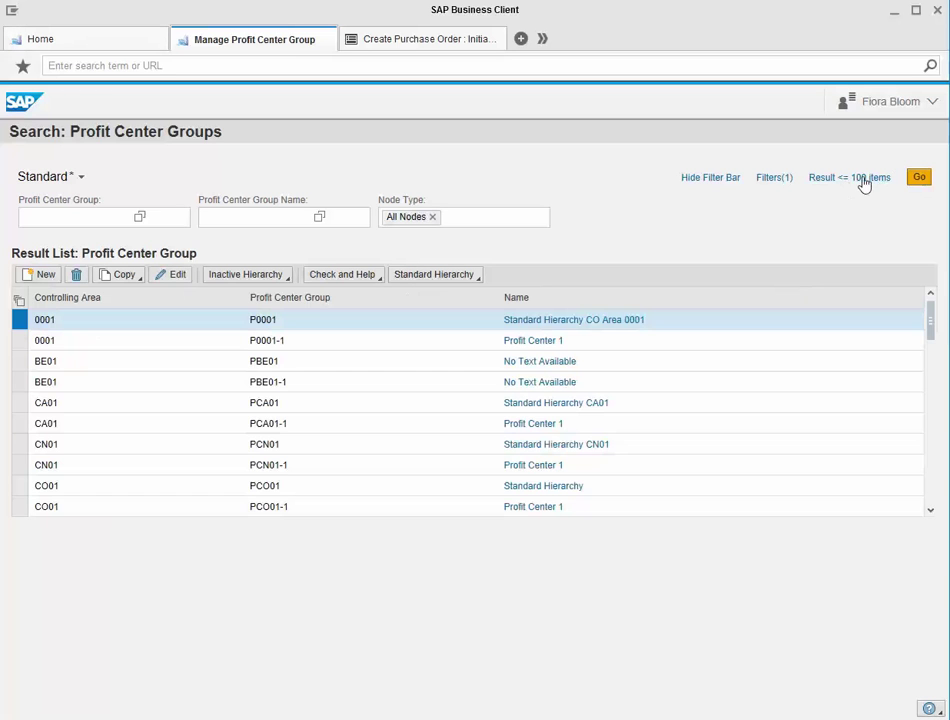
left_click(130, 44)
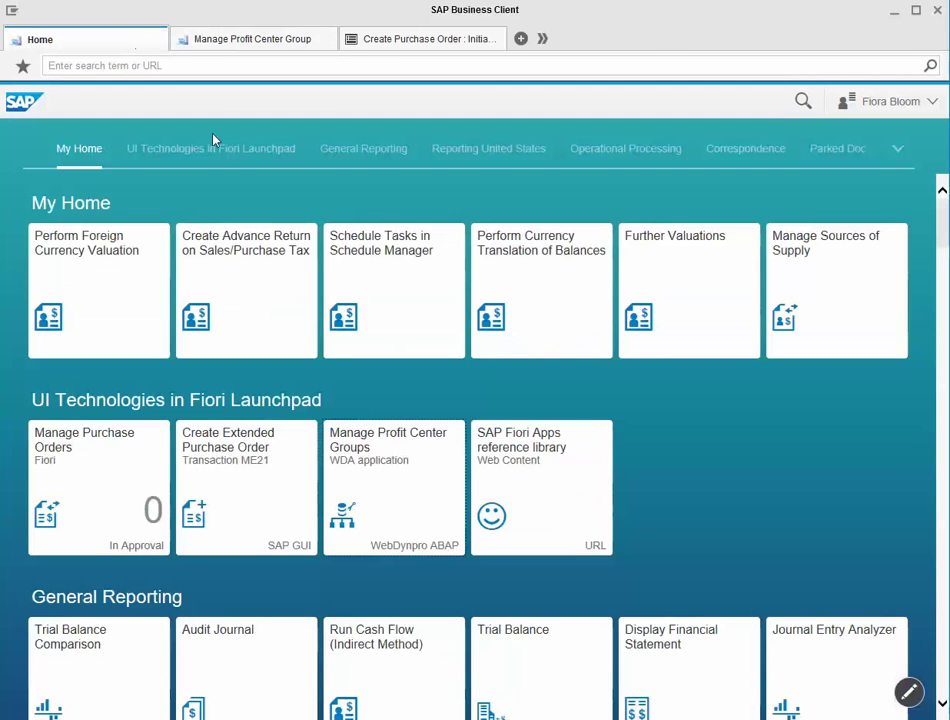
Launch the SAP Fiori Apps reference library tile, then return to the Home tab.
left_click(541, 457)
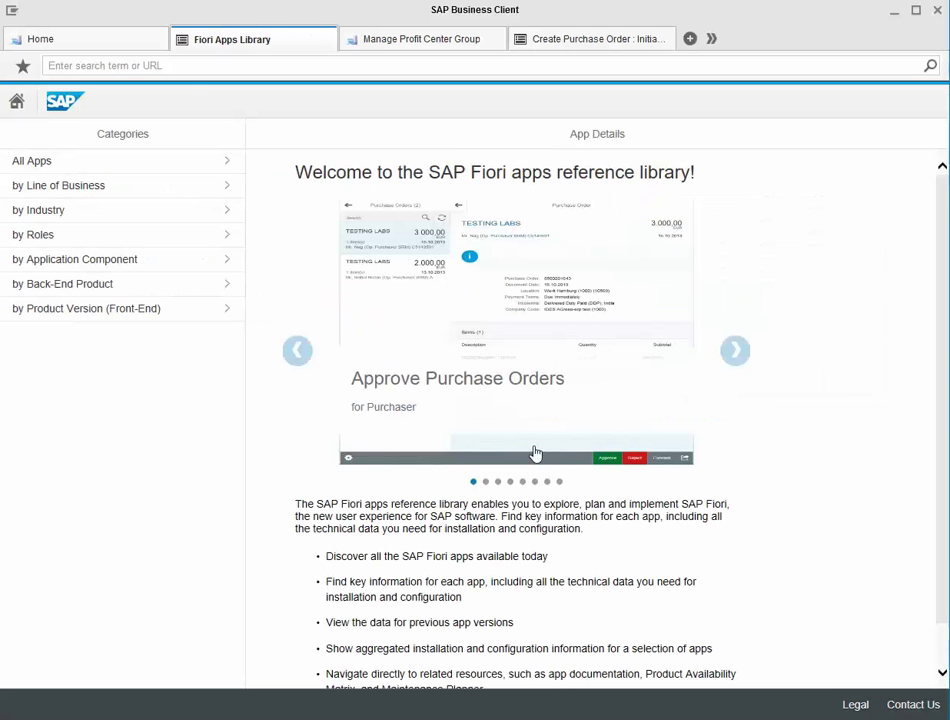
left_click(142, 42)
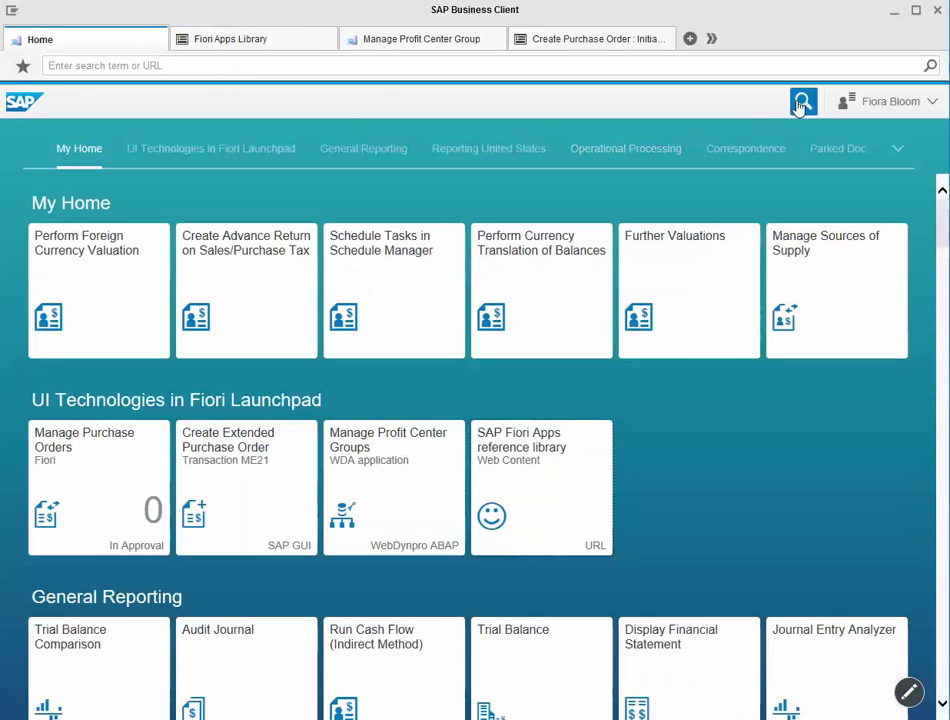
Search the launchpad for 'Purchase Order' and launch Create Extended Purchase Order from the results.
left_click(802, 101)
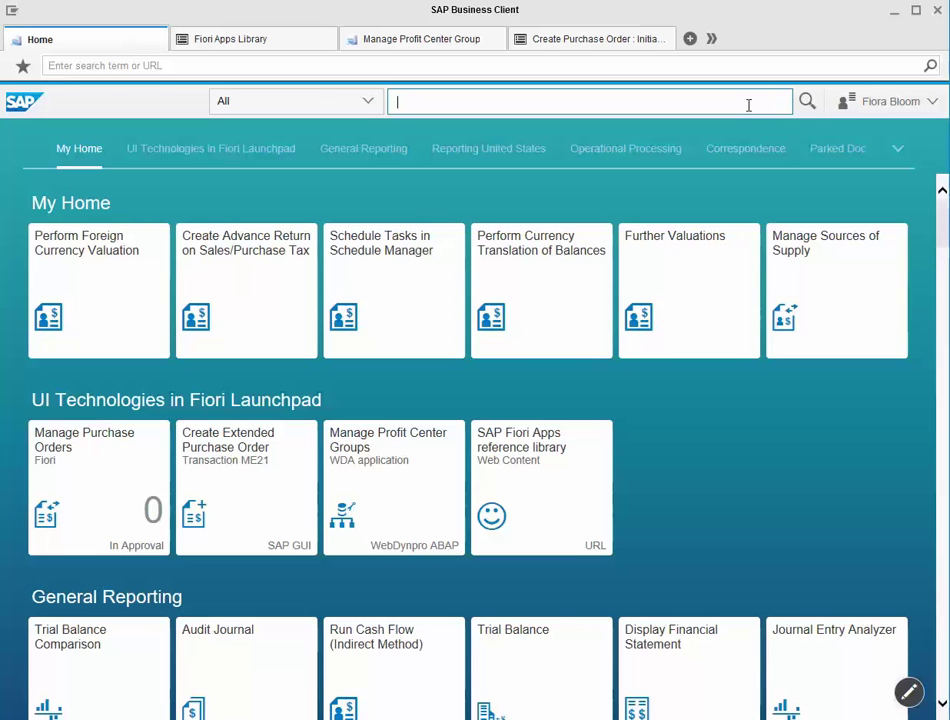
type("Pur")
type("chase")
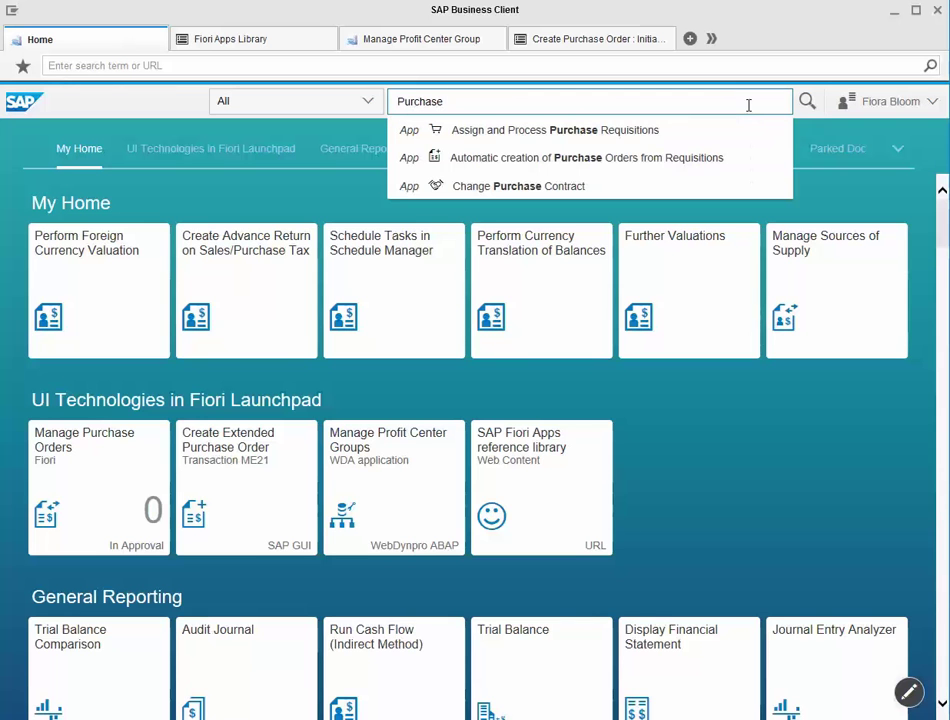
type(" Order")
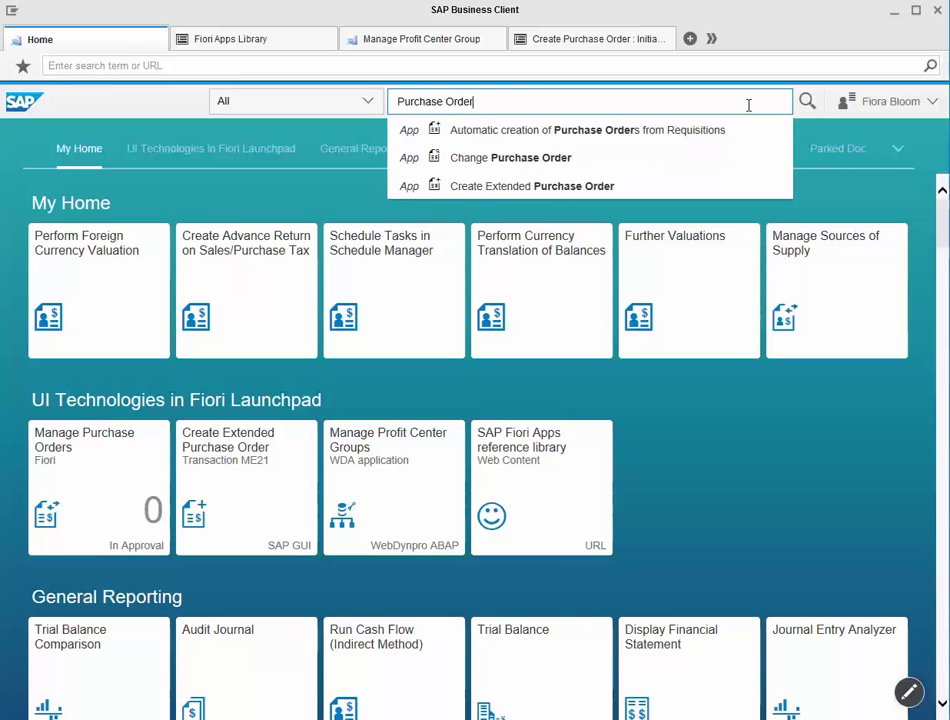
left_click(587, 188)
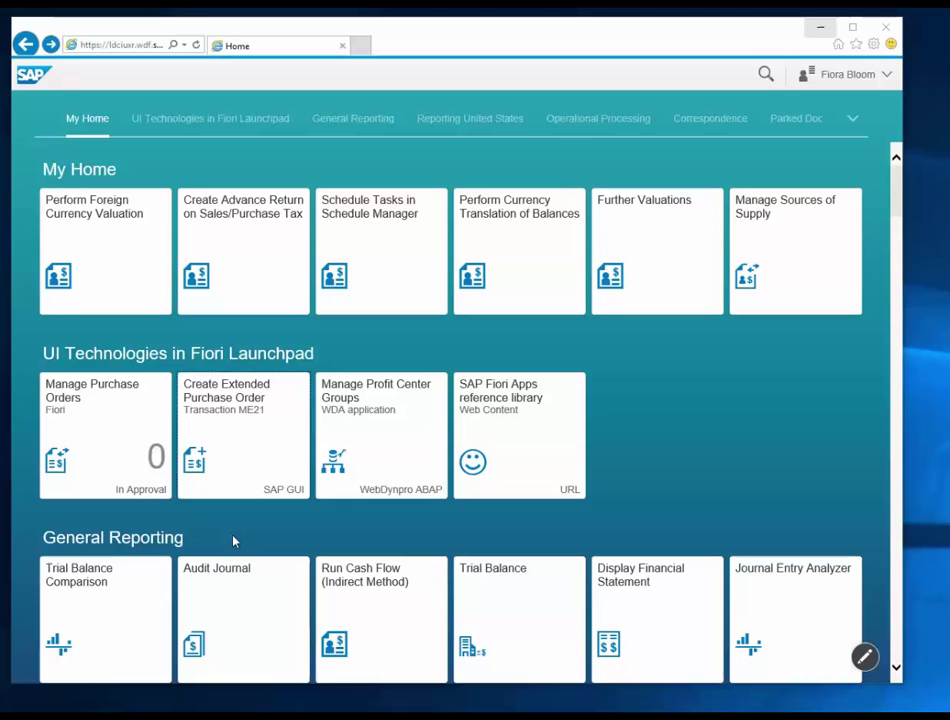
Back out of the Manage Purchase Orders app, launch the Create Extended Purchase Order tile, then bring the launchpad forward.
left_click(122, 471)
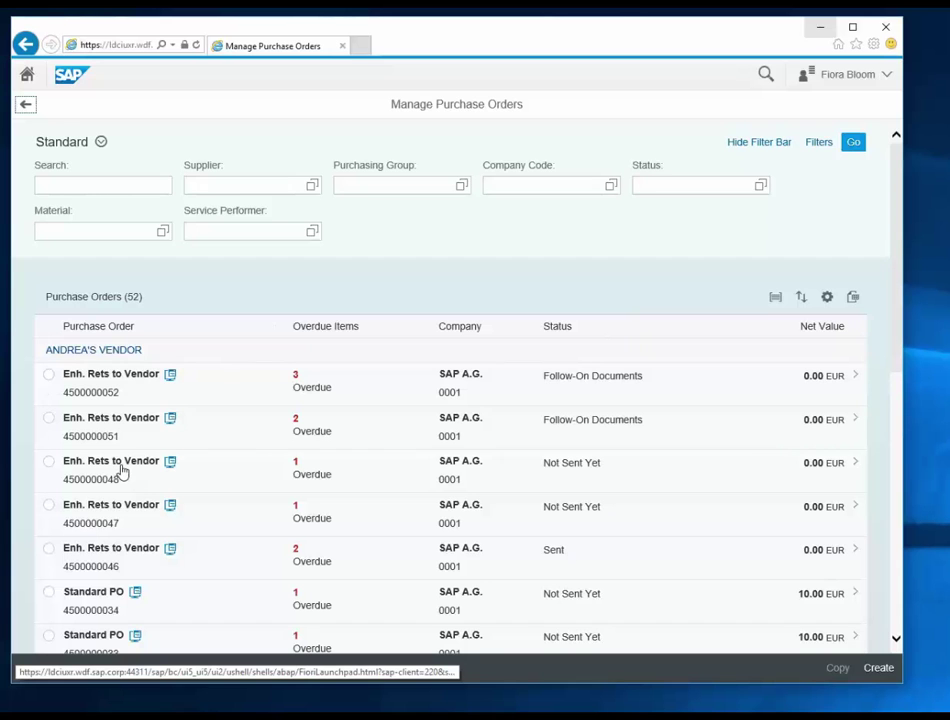
left_click(26, 108)
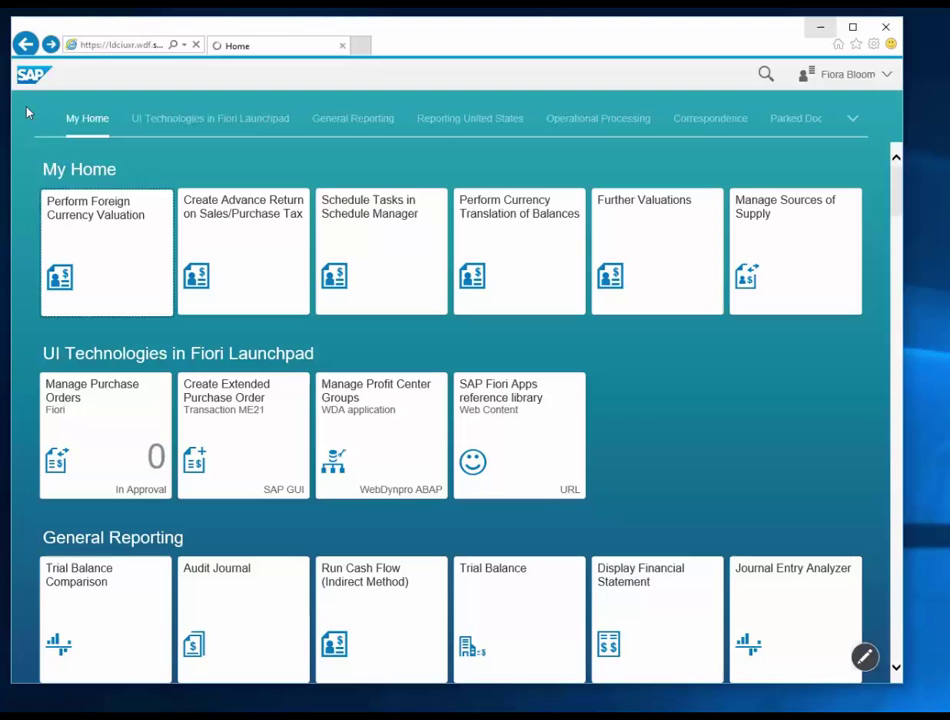
left_click(256, 426)
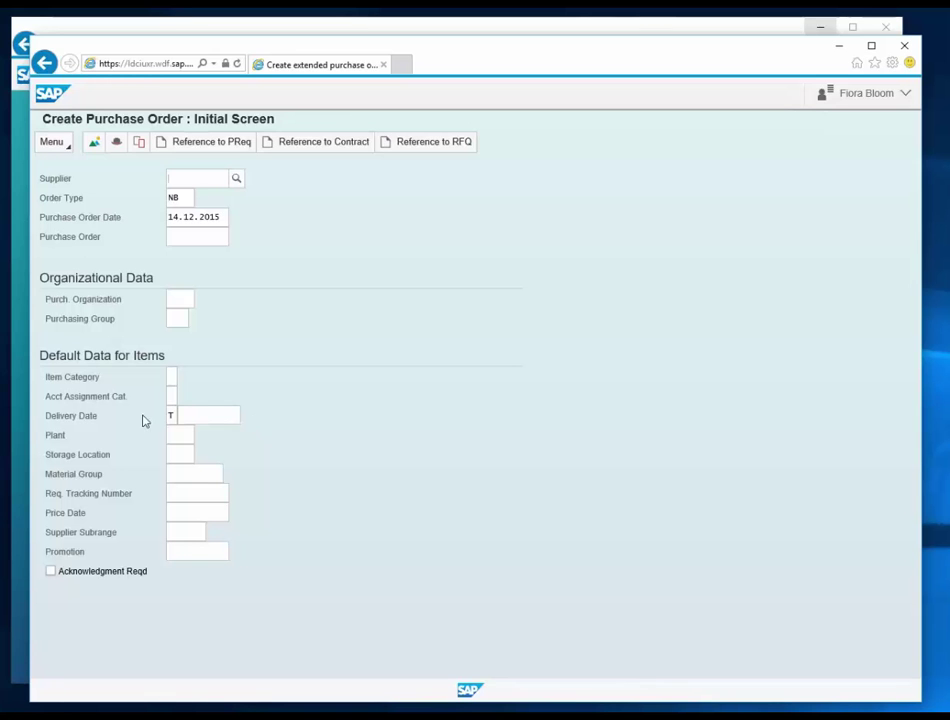
left_click(22, 453)
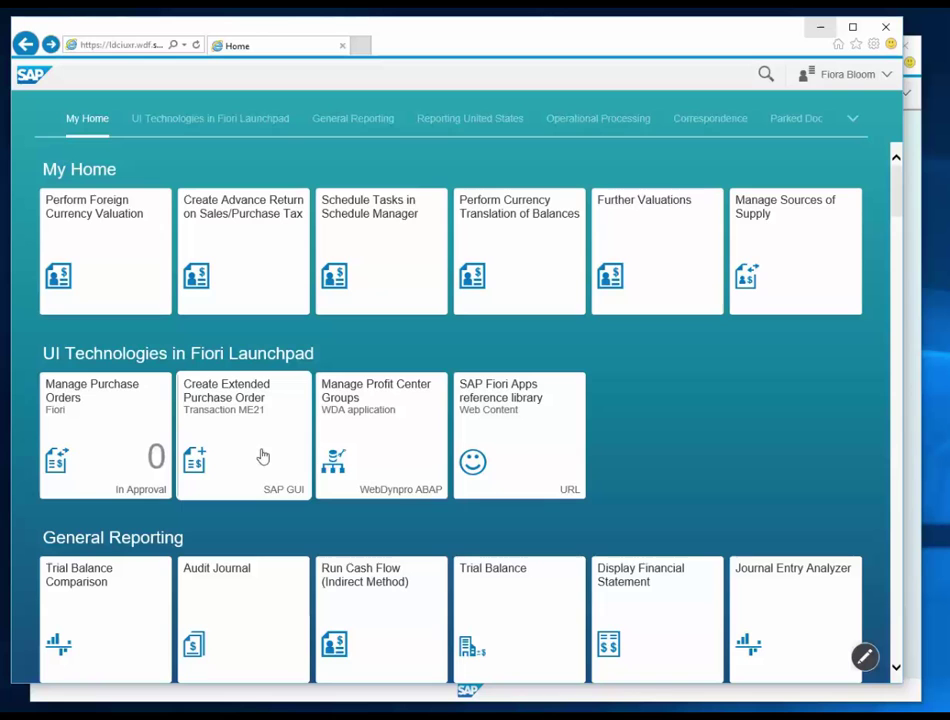
Launch Manage Profit Center Groups and list its groups with Go, then launch the SAP Fiori Apps reference library tile.
left_click(431, 457)
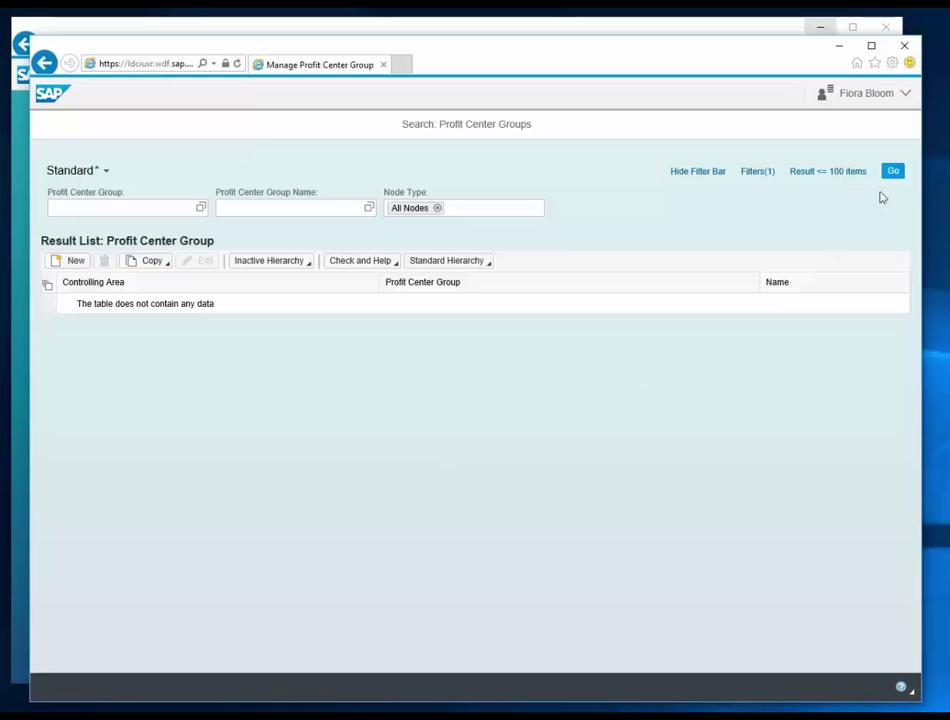
left_click(893, 172)
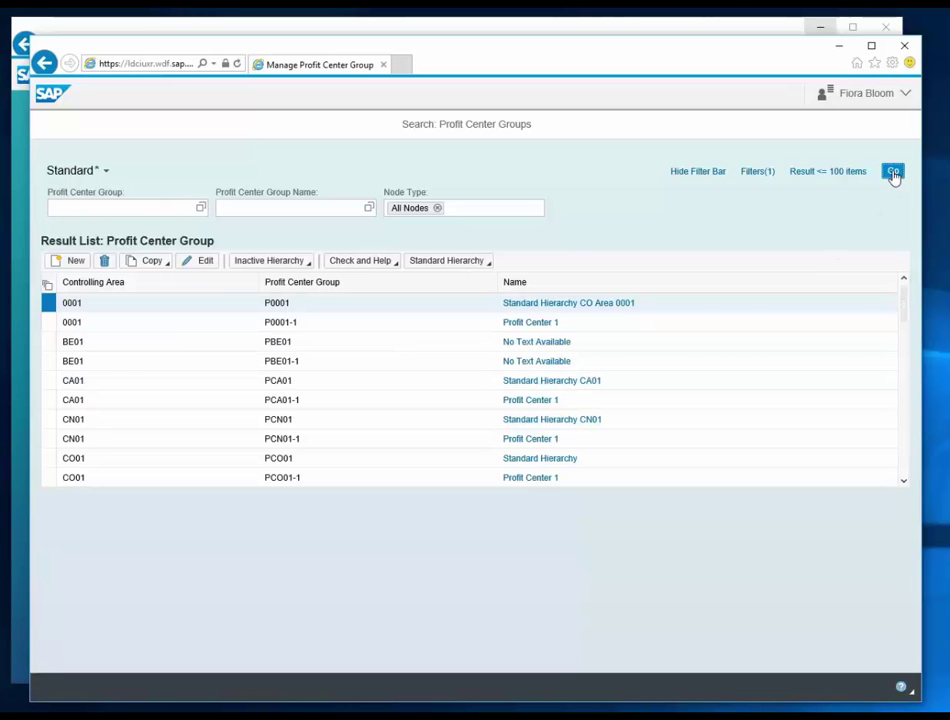
left_click(539, 32)
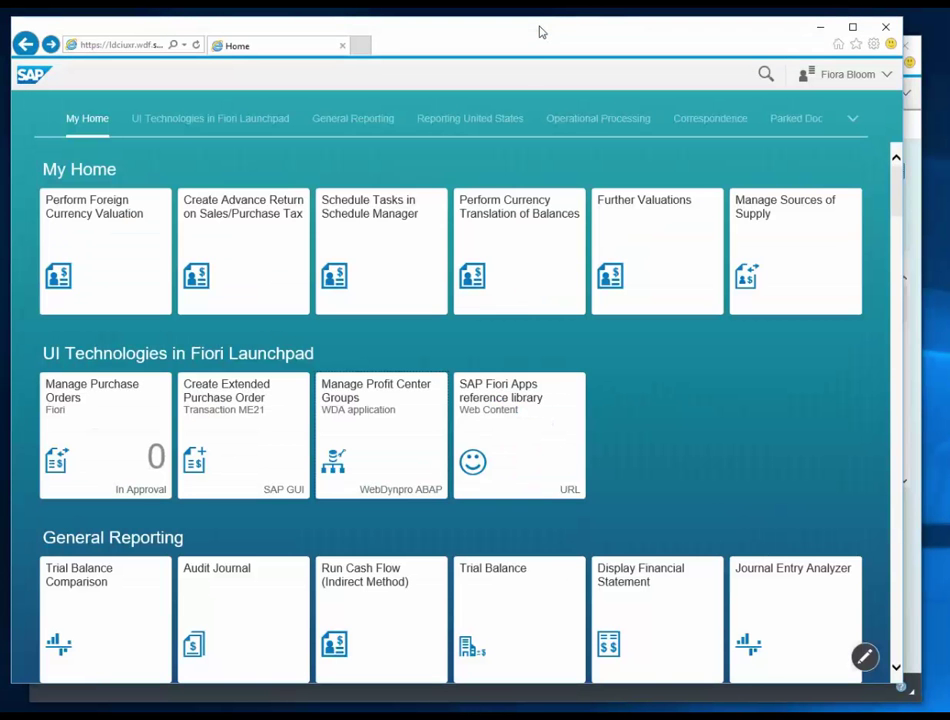
left_click(524, 455)
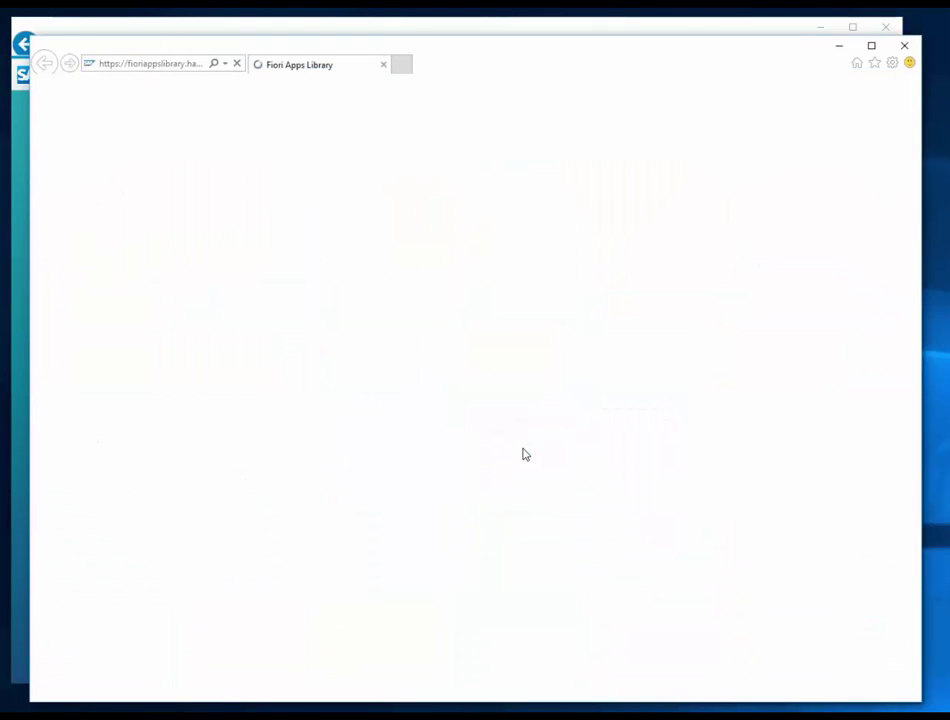